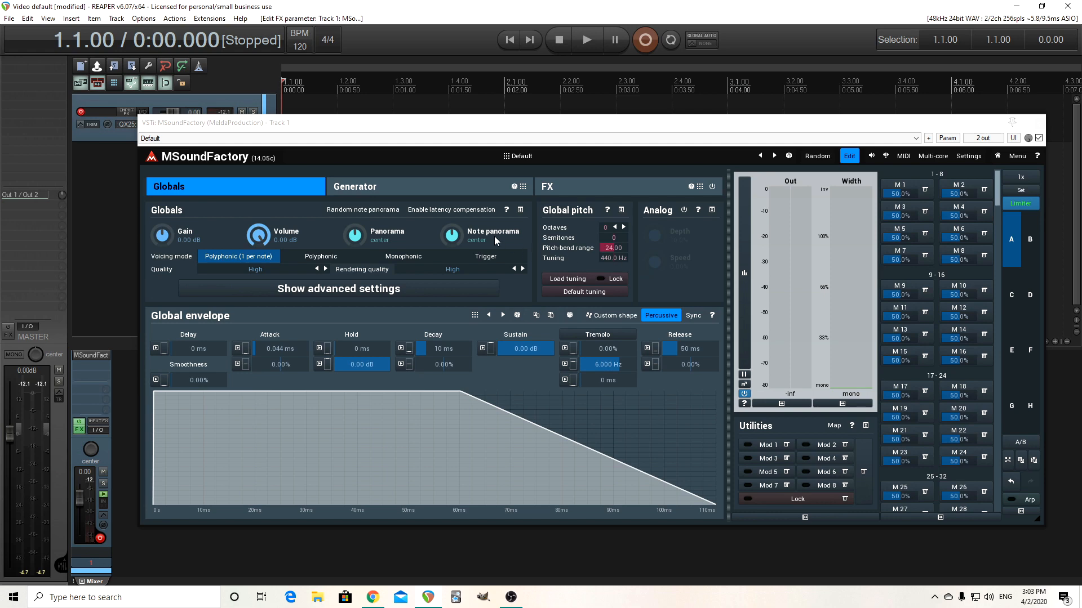
# - Add an FM module to the first generator slot and show its settings in a separate window
pyautogui.click(394, 190)
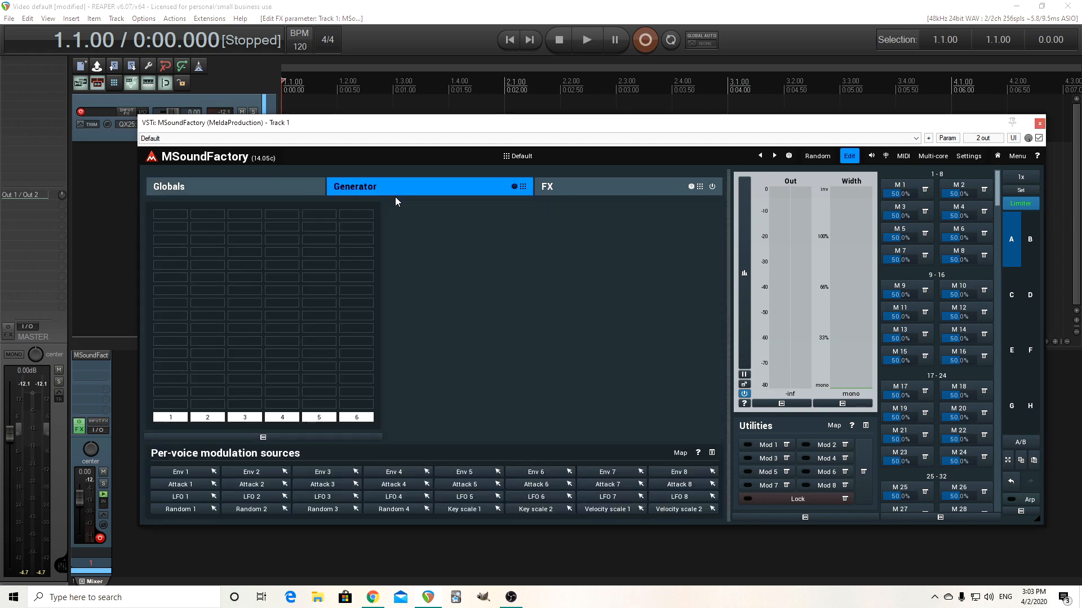
pyautogui.click(174, 218)
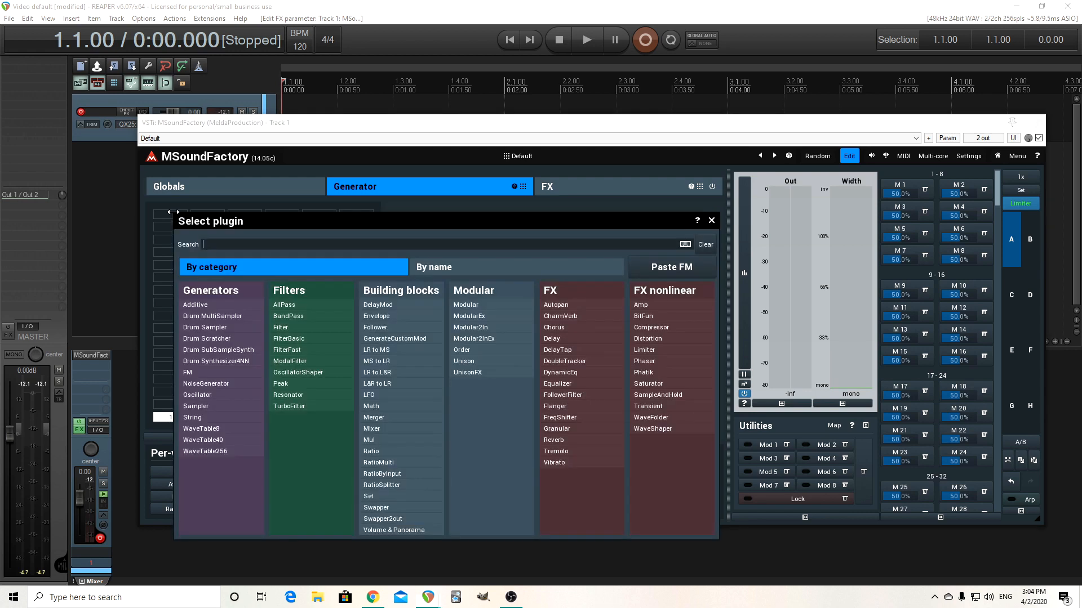
pyautogui.click(200, 374)
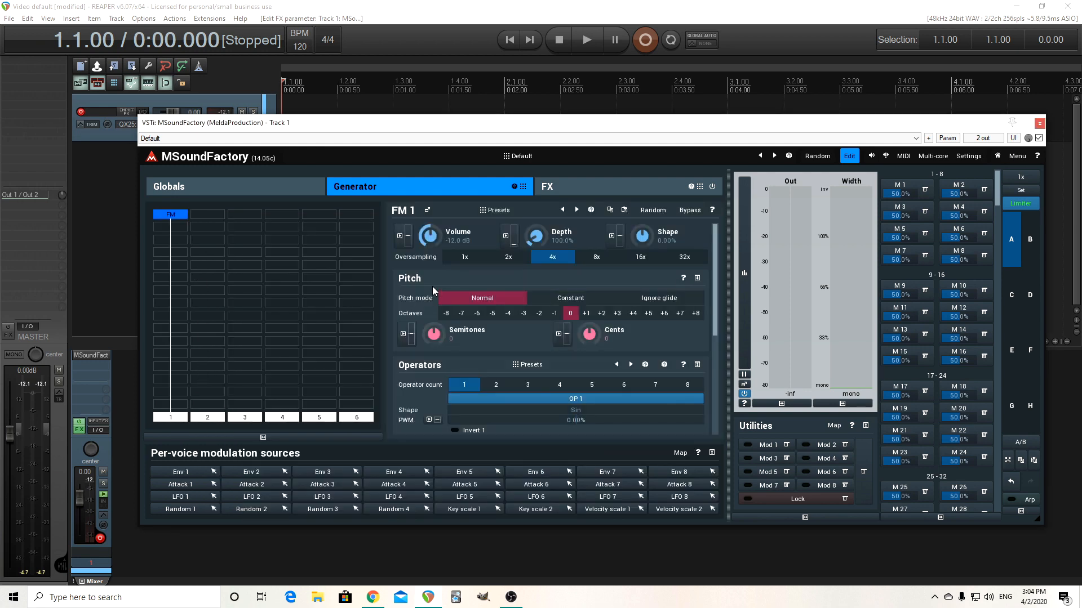
pyautogui.click(427, 212)
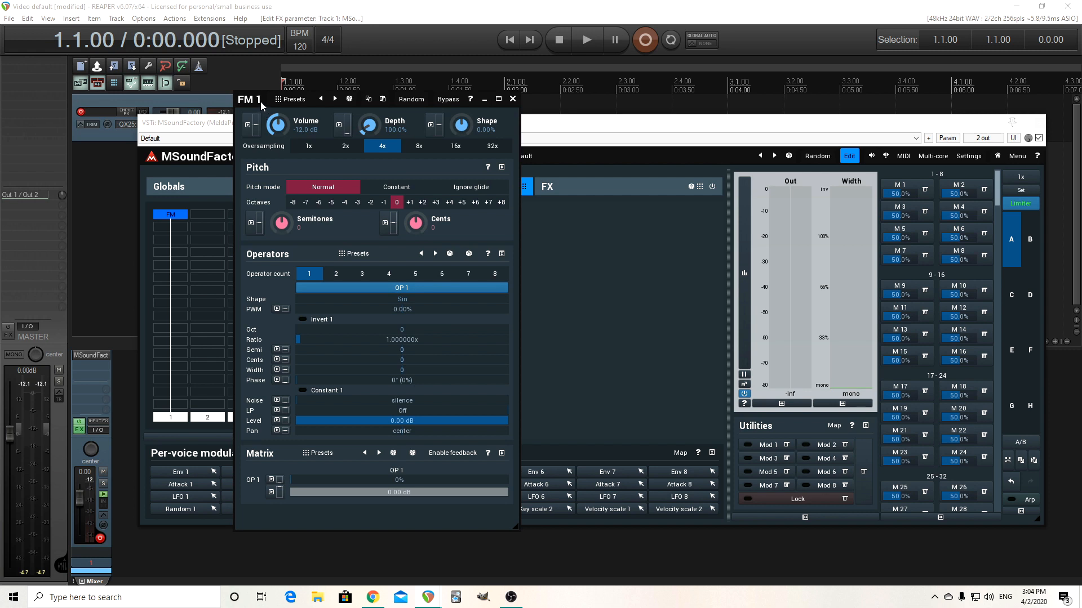
pyautogui.moveTo(254, 102); pyautogui.dragTo(317, 118)
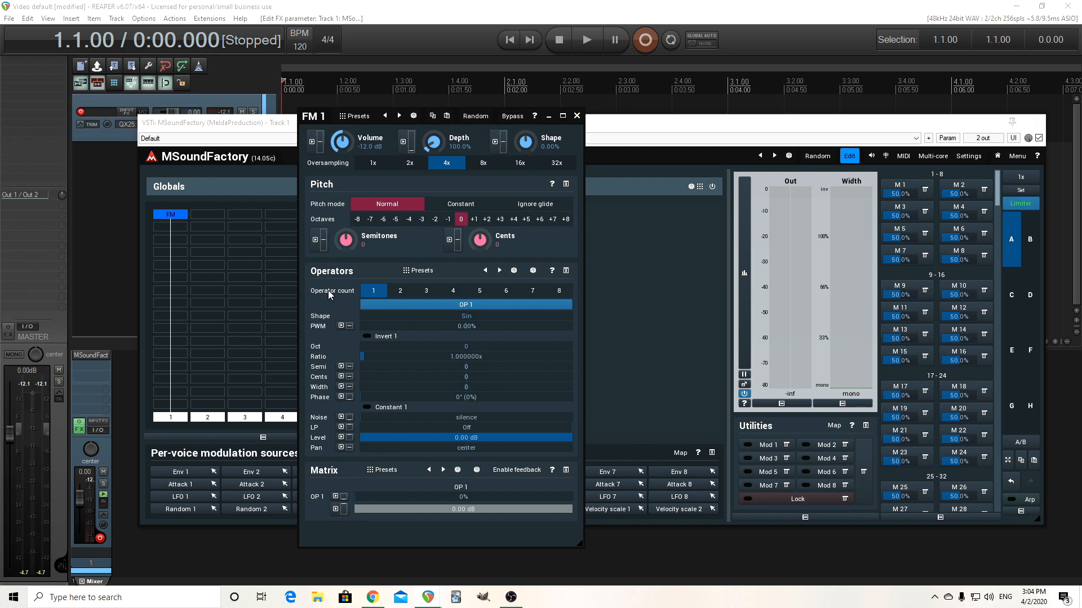
# - Set the FM operator count to 3 and turn the matrix output levels of OP 1 and OP 2 to silence
pyautogui.click(427, 291)
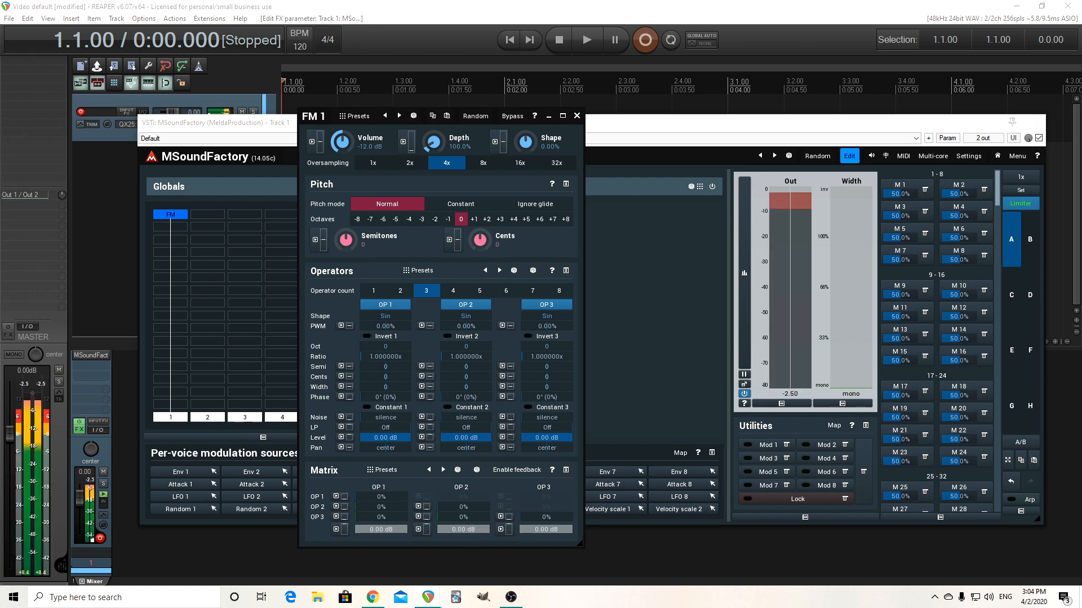
pyautogui.moveTo(466, 531); pyautogui.dragTo(466, 569)
pyautogui.moveTo(394, 529); pyautogui.dragTo(385, 505)
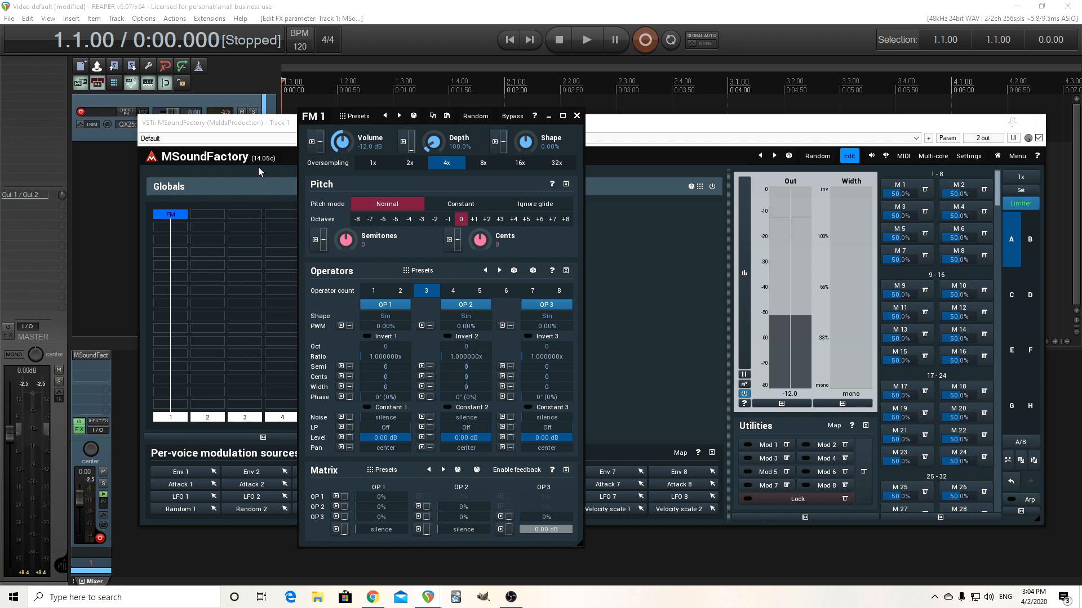
# - Set the global pitch-bend range to 0 and return to the generator with the FM settings in view
pyautogui.click(258, 188)
pyautogui.moveTo(311, 117); pyautogui.dragTo(150, 111)
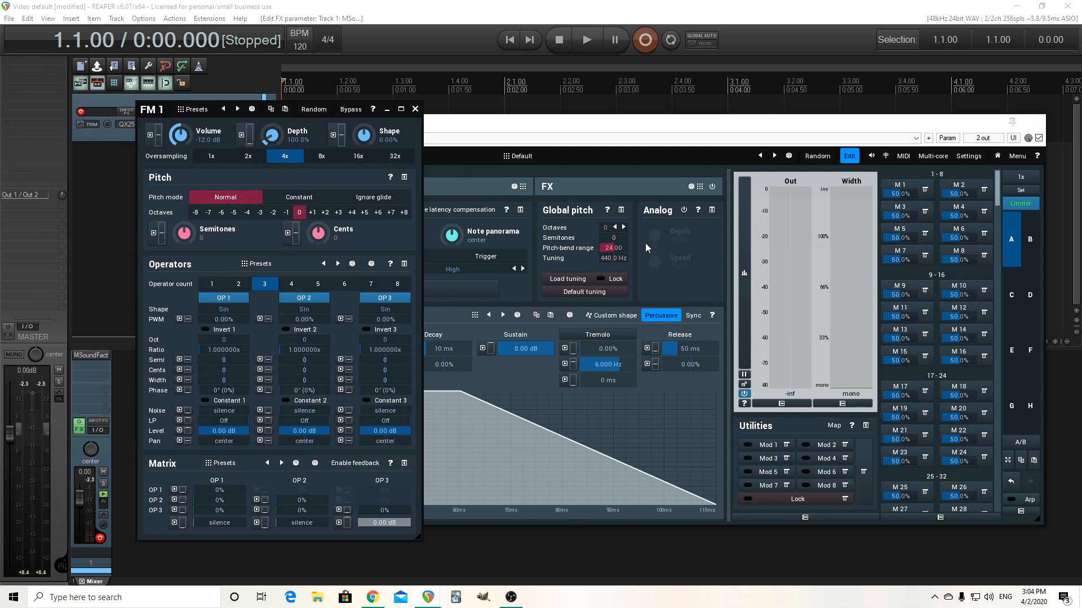
pyautogui.moveTo(621, 248); pyautogui.dragTo(605, 247)
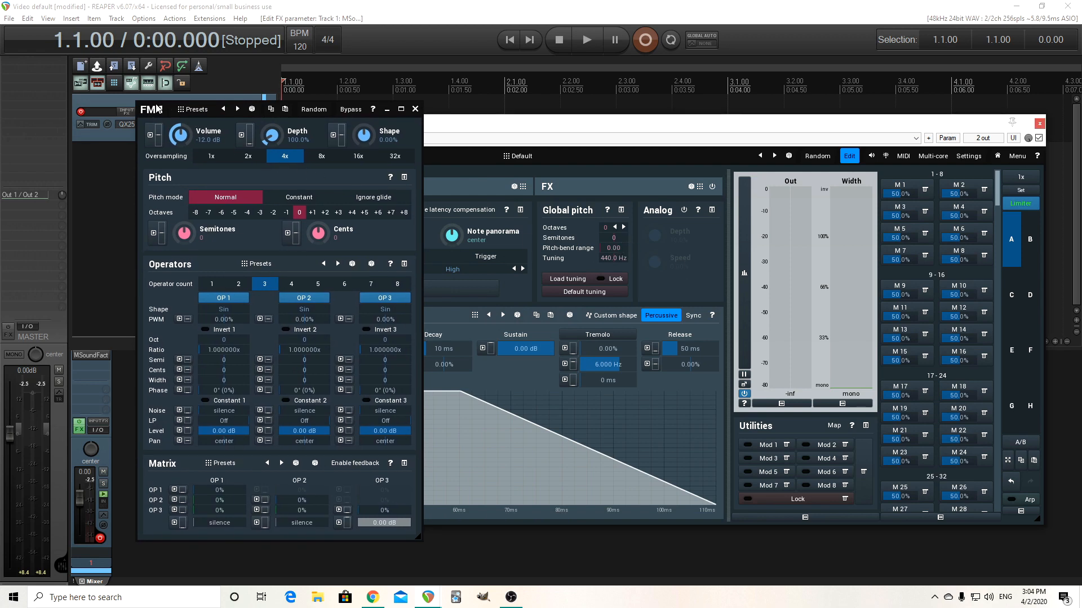
pyautogui.moveTo(155, 106); pyautogui.dragTo(389, 109)
pyautogui.click(375, 187)
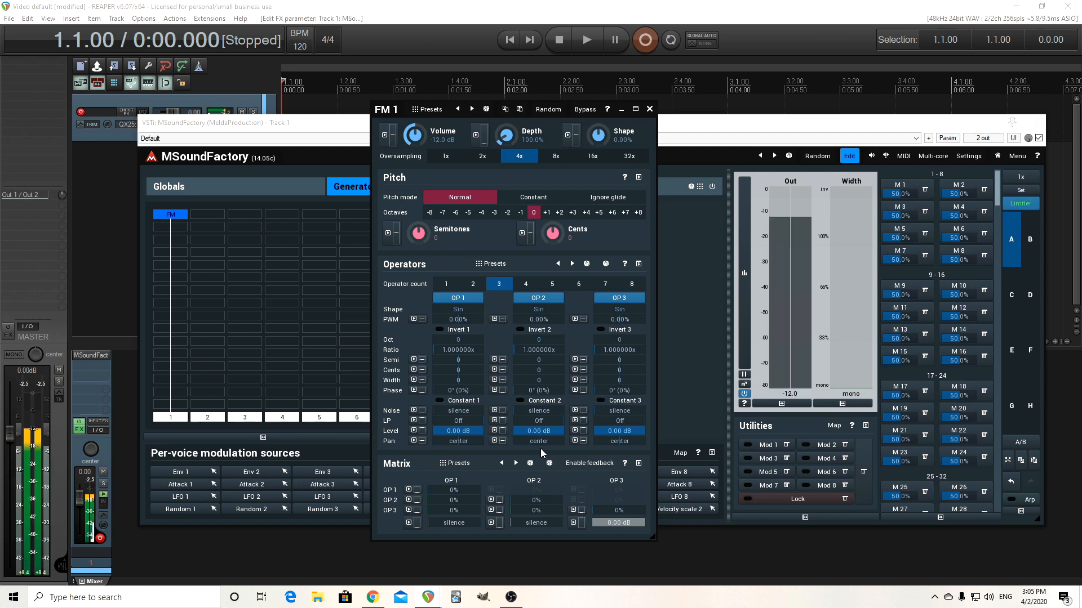
# - Try fixed matrix amounts of +100% for OP 3 under OP 2 and +10% for OP 2 under OP 1
pyautogui.moveTo(542, 511); pyautogui.dragTo(541, 445)
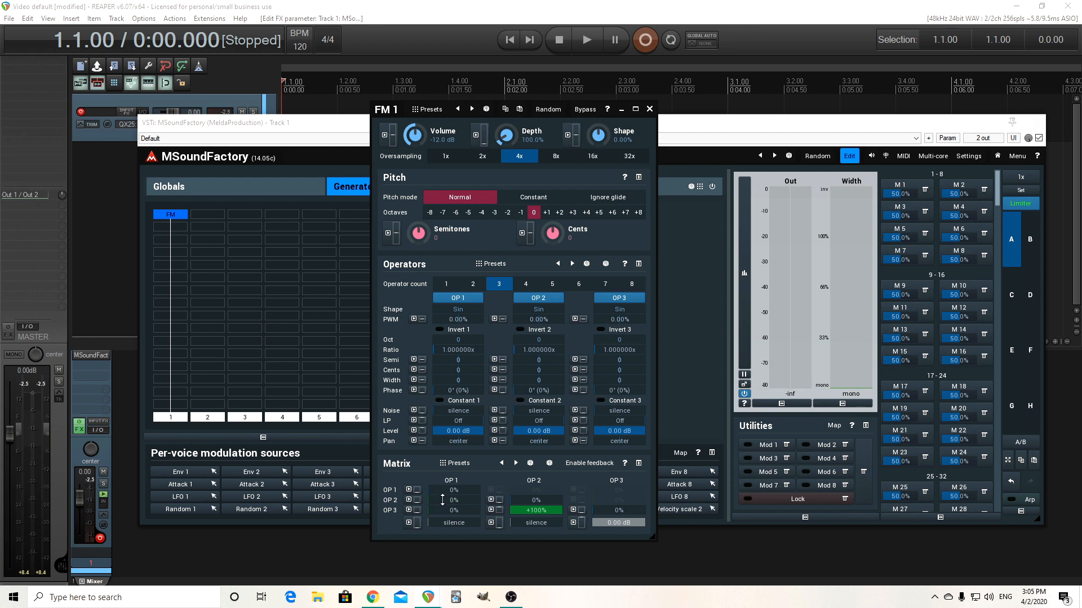
pyautogui.moveTo(442, 501); pyautogui.dragTo(442, 496)
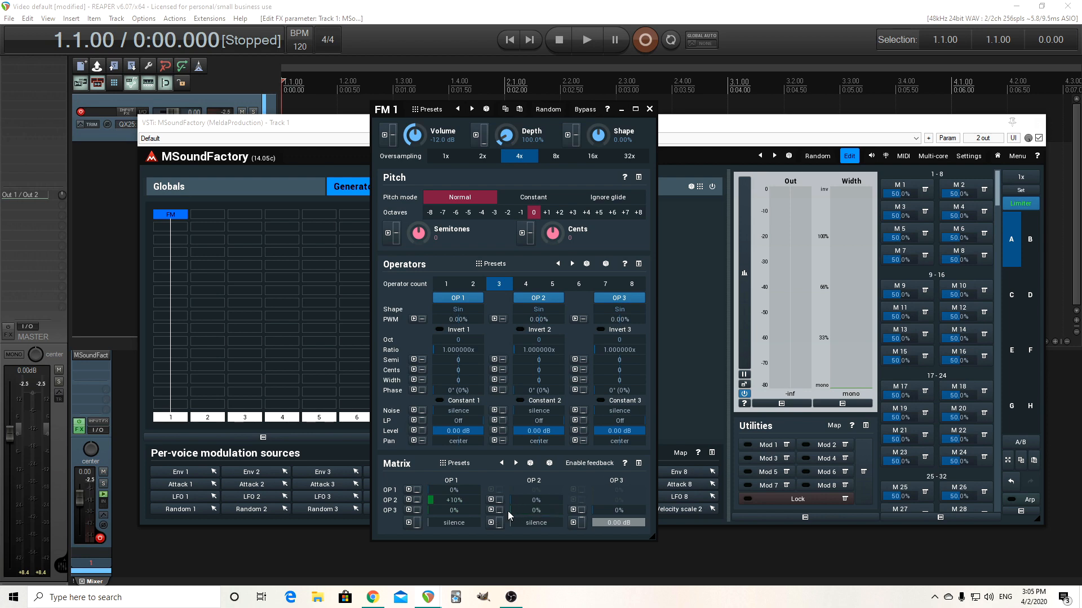
# - Modulate the matrix send of OP 3 under OP 2 with Random 1 at 100% depth
pyautogui.click(491, 510)
pyautogui.click(450, 312)
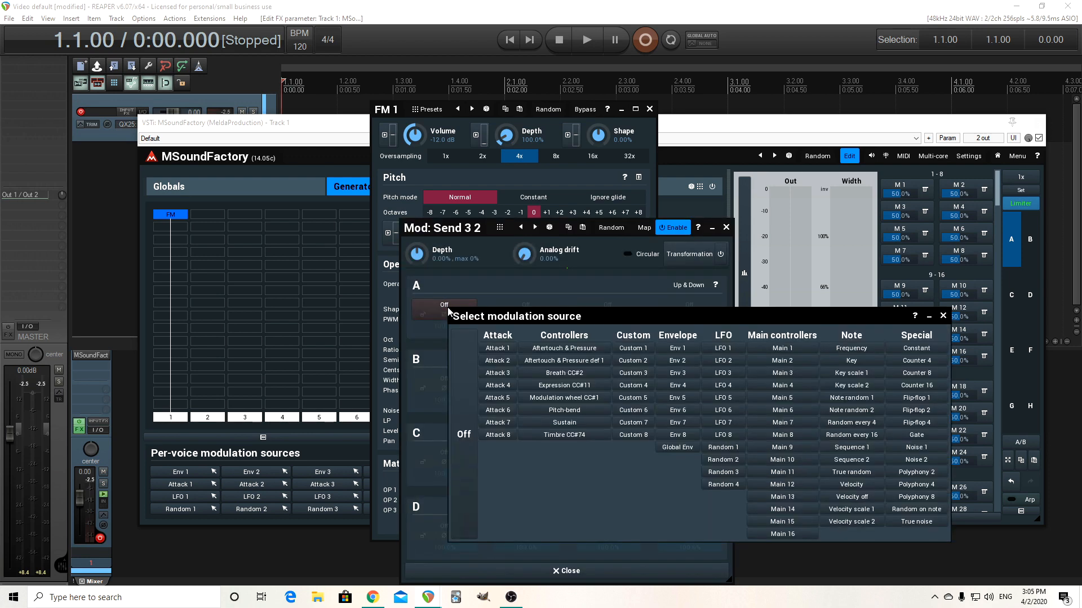
pyautogui.click(717, 449)
pyautogui.click(716, 449)
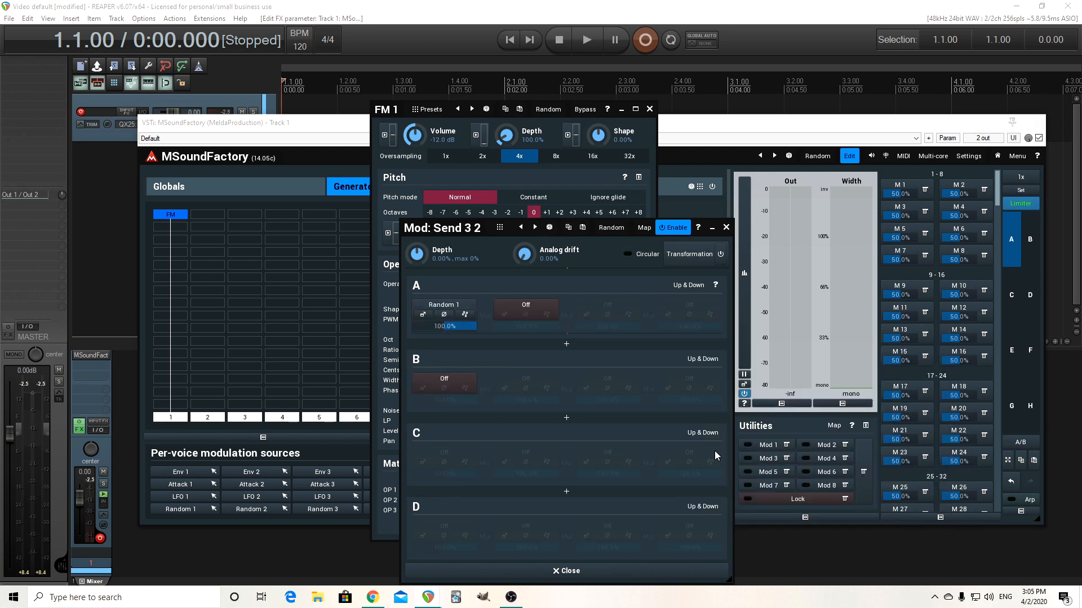
pyautogui.click(422, 315)
pyautogui.moveTo(313, 308); pyautogui.dragTo(305, 279)
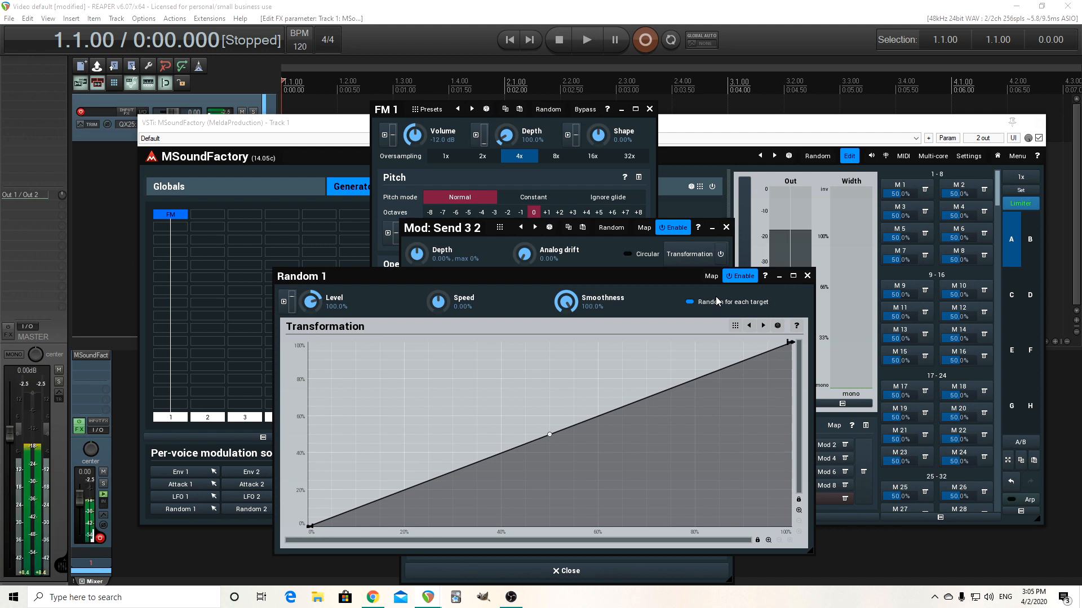
pyautogui.moveTo(313, 279); pyautogui.dragTo(511, 286)
pyautogui.click(423, 264)
pyautogui.moveTo(420, 258); pyautogui.dragTo(421, 191)
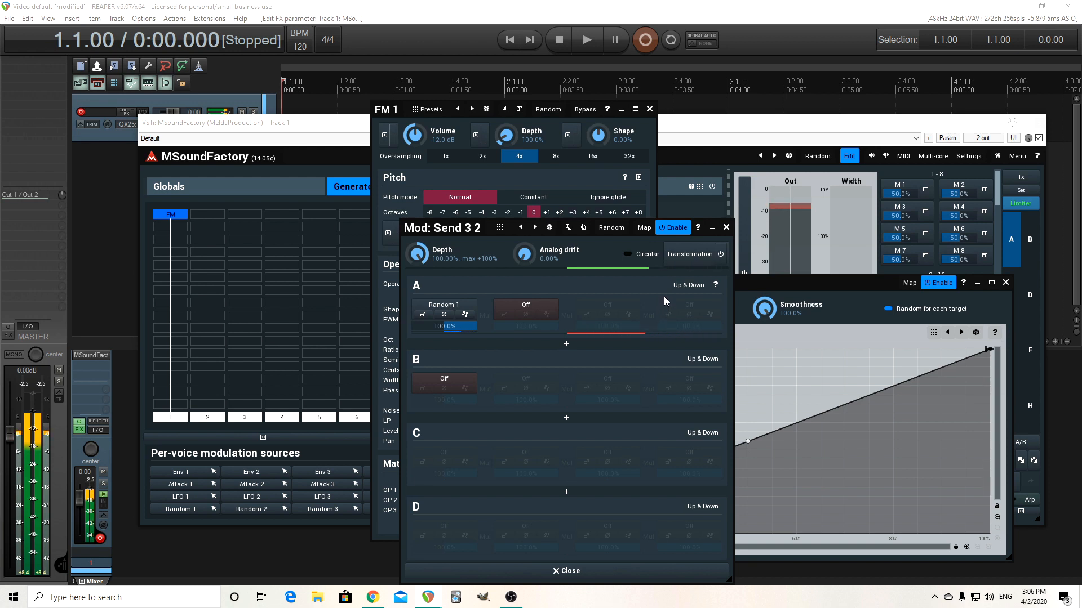
# - Try Random 1 without the Random for each target option, re-enable it and close the Random 1 settings
pyautogui.click(913, 311)
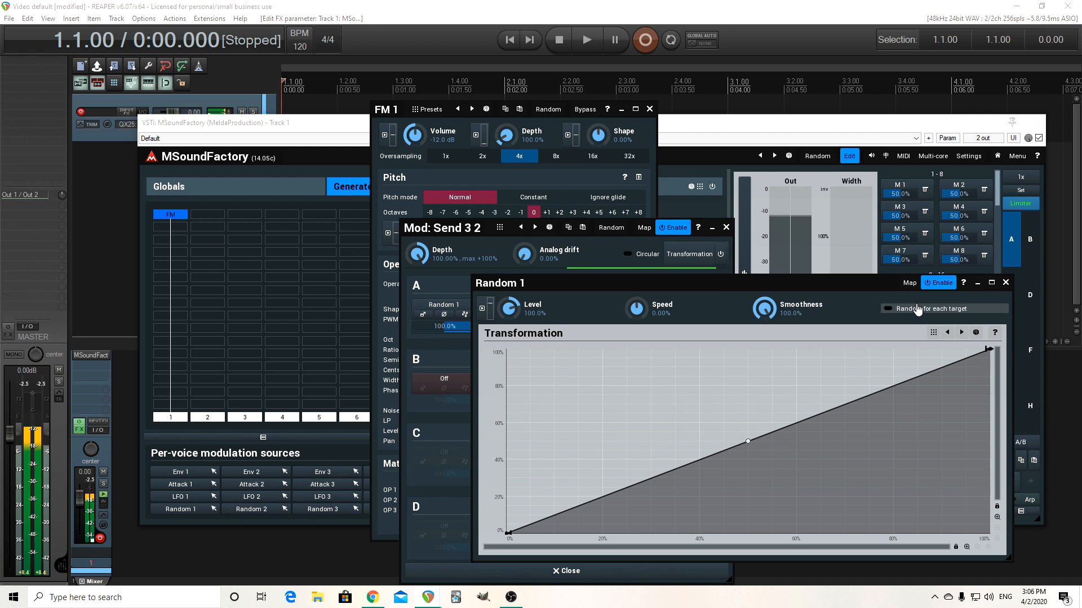
pyautogui.click(917, 310)
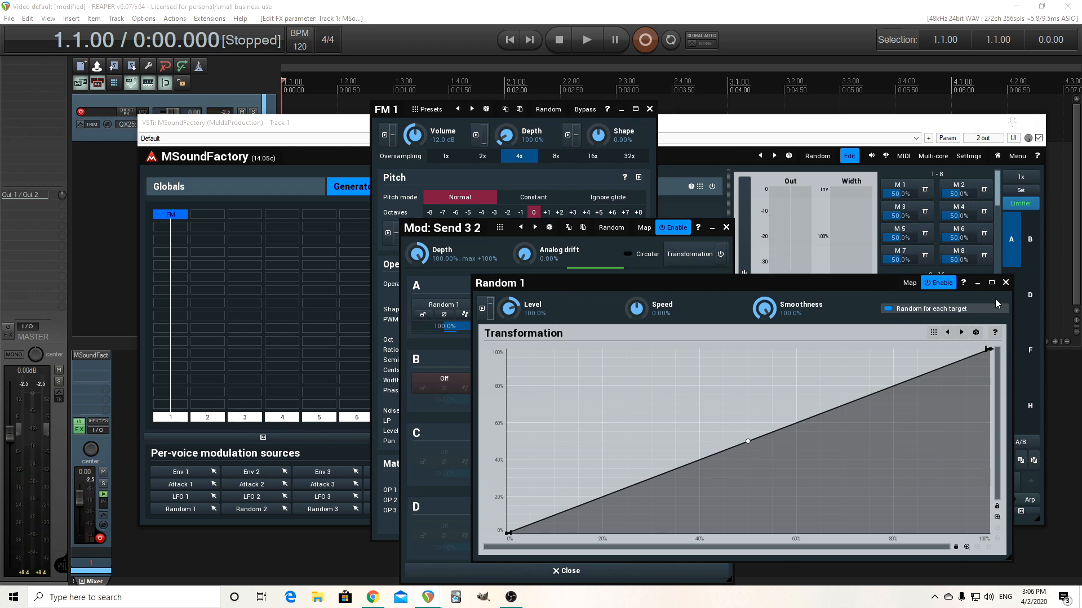
pyautogui.click(1005, 284)
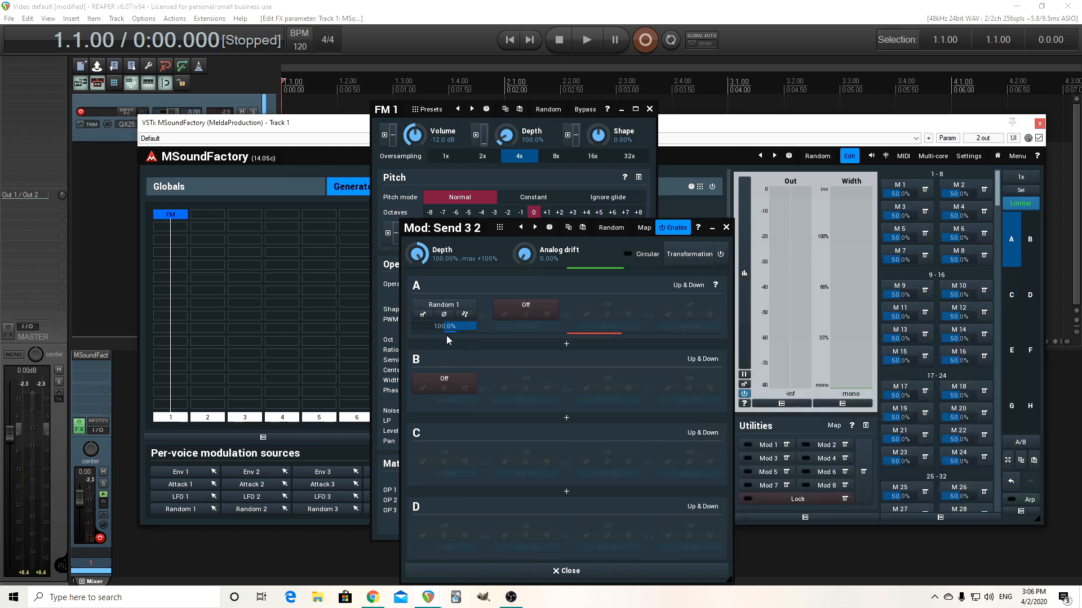
# - Set the Random 1 speed to -240% and close the modulator windows
pyautogui.click(423, 314)
pyautogui.moveTo(642, 308); pyautogui.dragTo(642, 349)
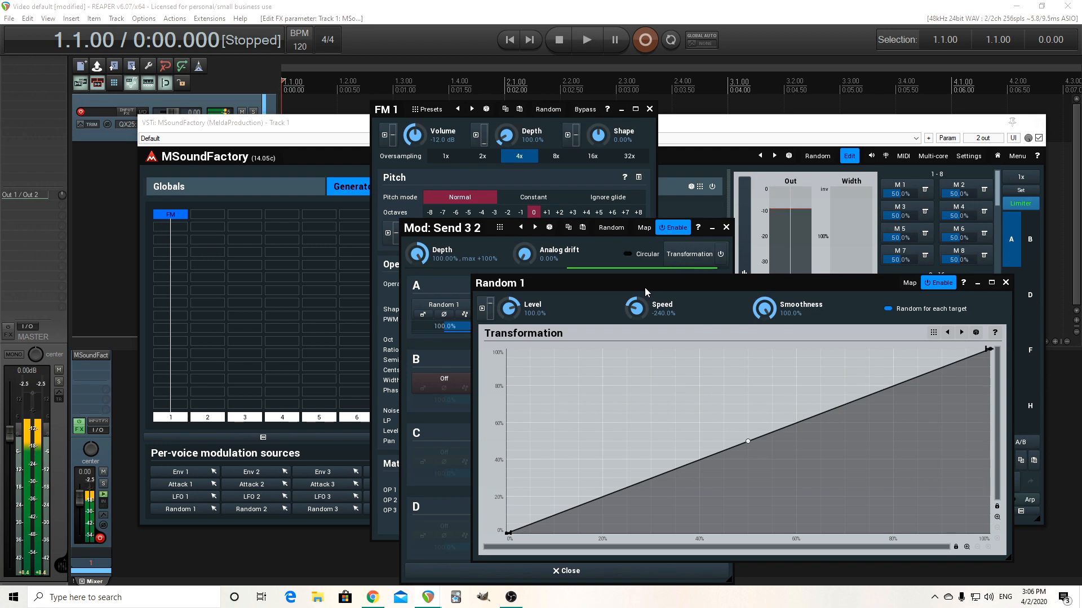
pyautogui.click(666, 272)
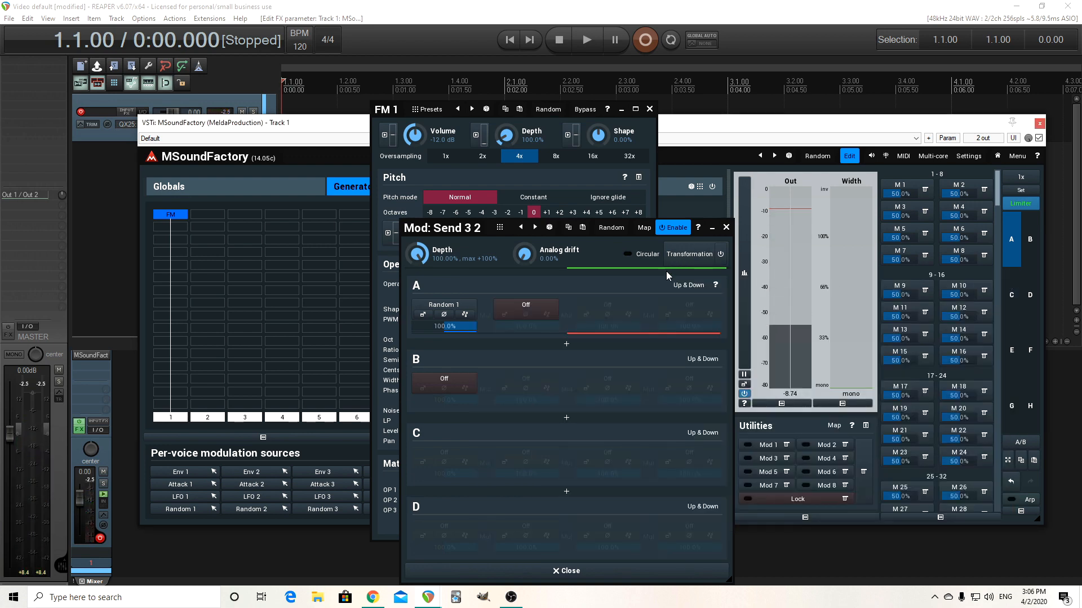
pyautogui.click(566, 571)
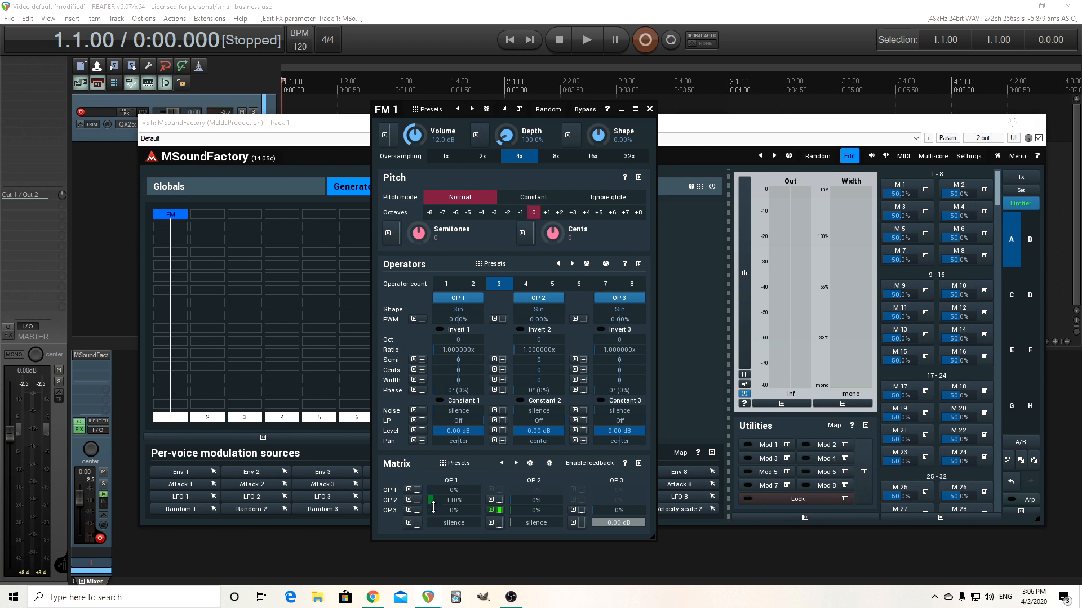
# - Reset the OP 2 under OP 1 matrix amount to 0% and modulate it with Random 1 at 8.80% depth
pyautogui.moveTo(434, 500); pyautogui.dragTo(434, 504)
pyautogui.click(417, 500)
pyautogui.click(424, 313)
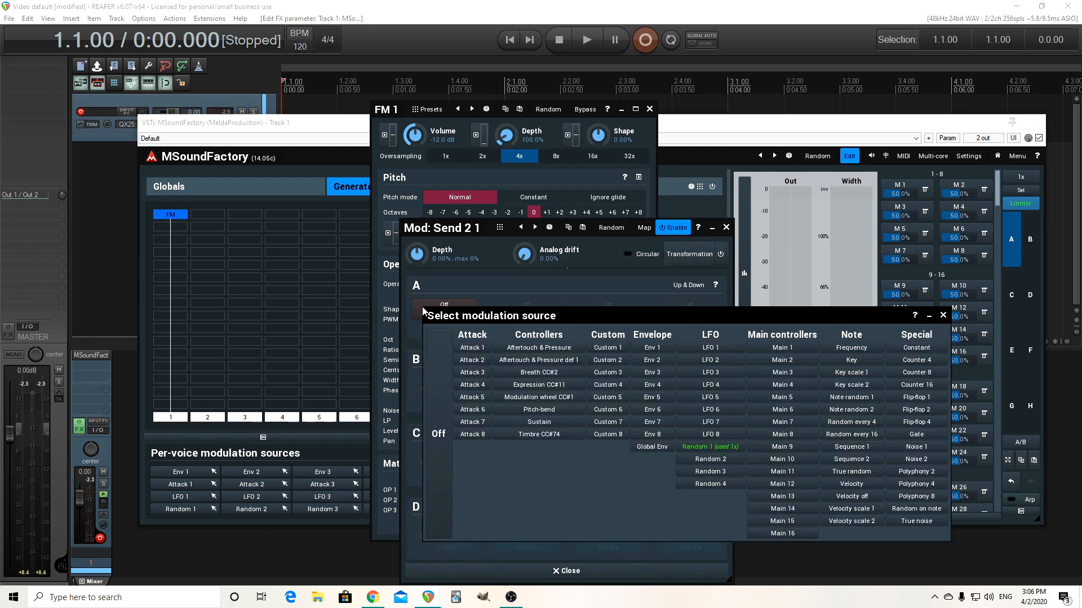
pyautogui.click(711, 446)
pyautogui.moveTo(423, 255); pyautogui.dragTo(420, 258)
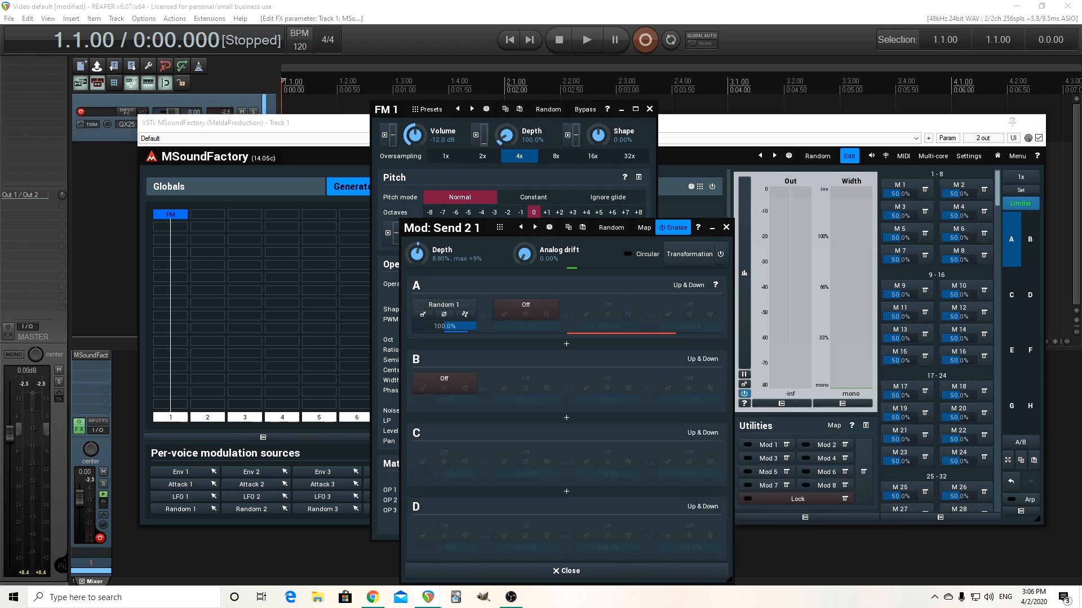
pyautogui.click(726, 227)
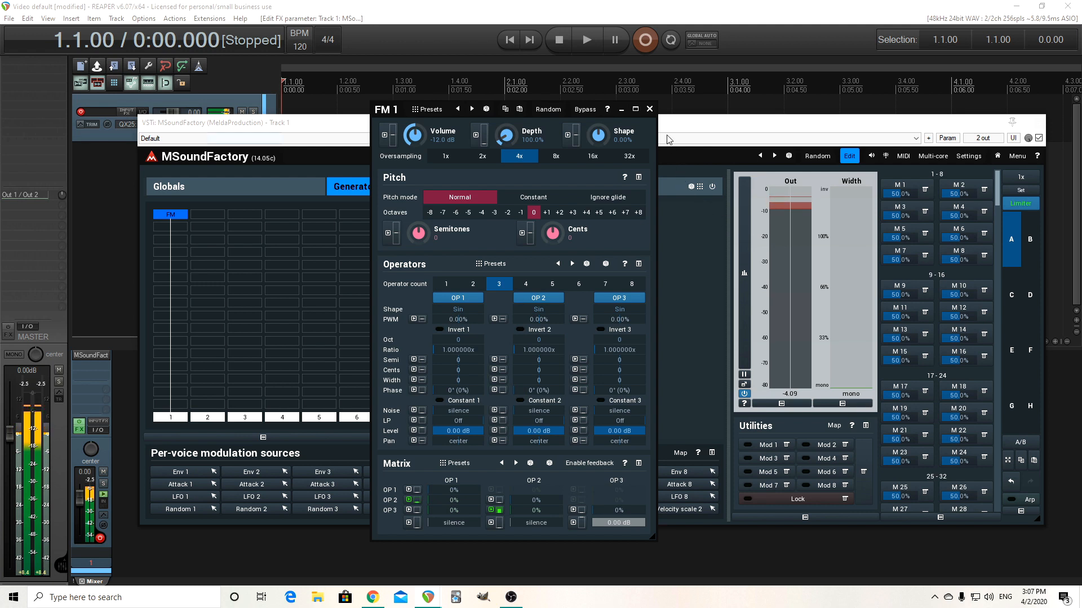
# - Set the phase of OP 3 to Random in the FM module and close its window
pyautogui.click(649, 108)
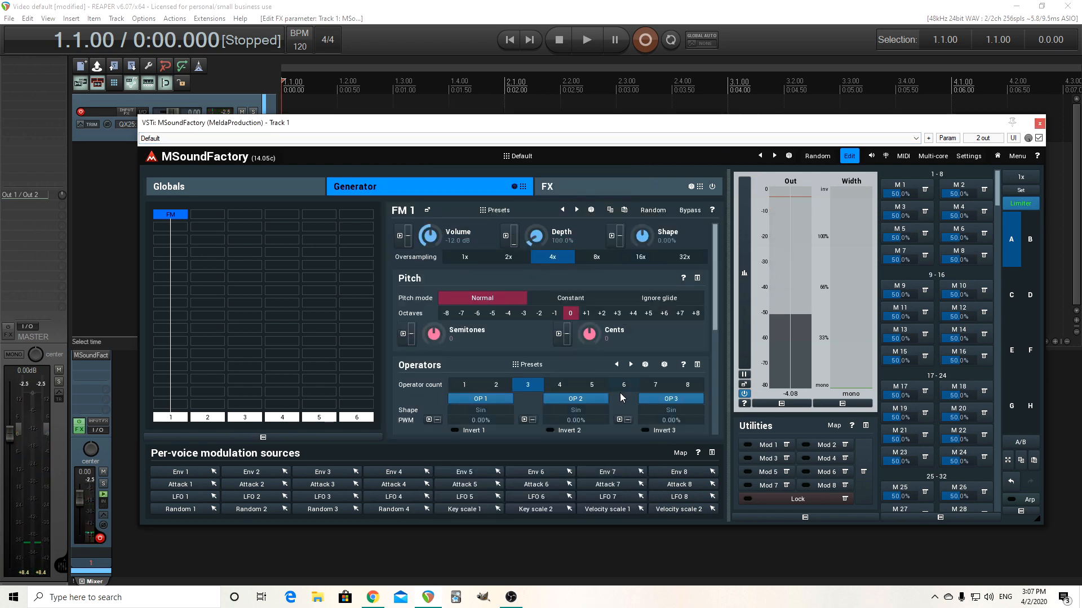
pyautogui.click(428, 210)
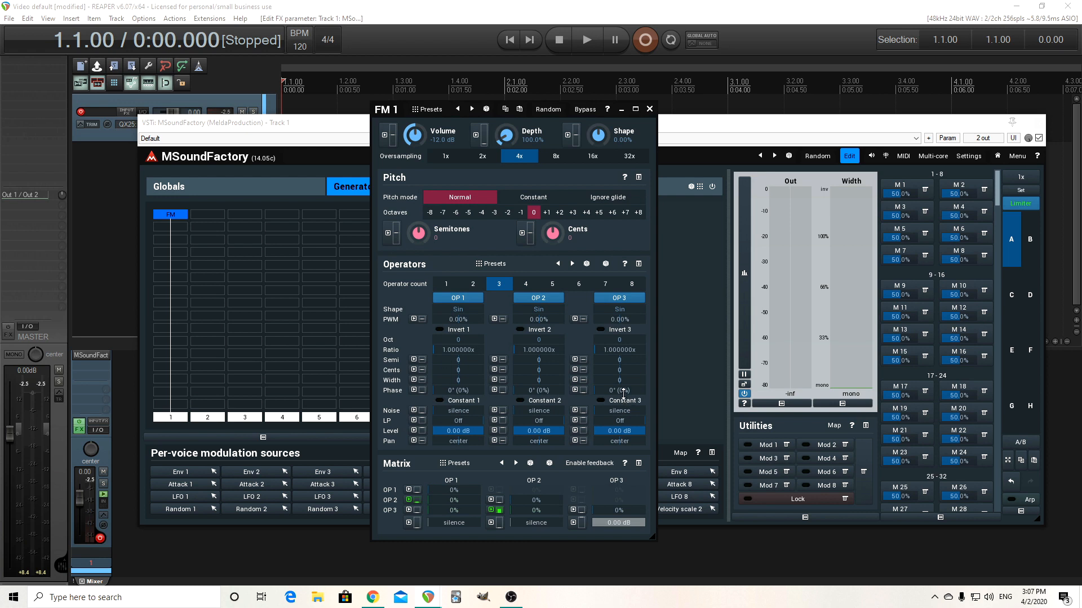
pyautogui.moveTo(619, 390); pyautogui.dragTo(646, 391)
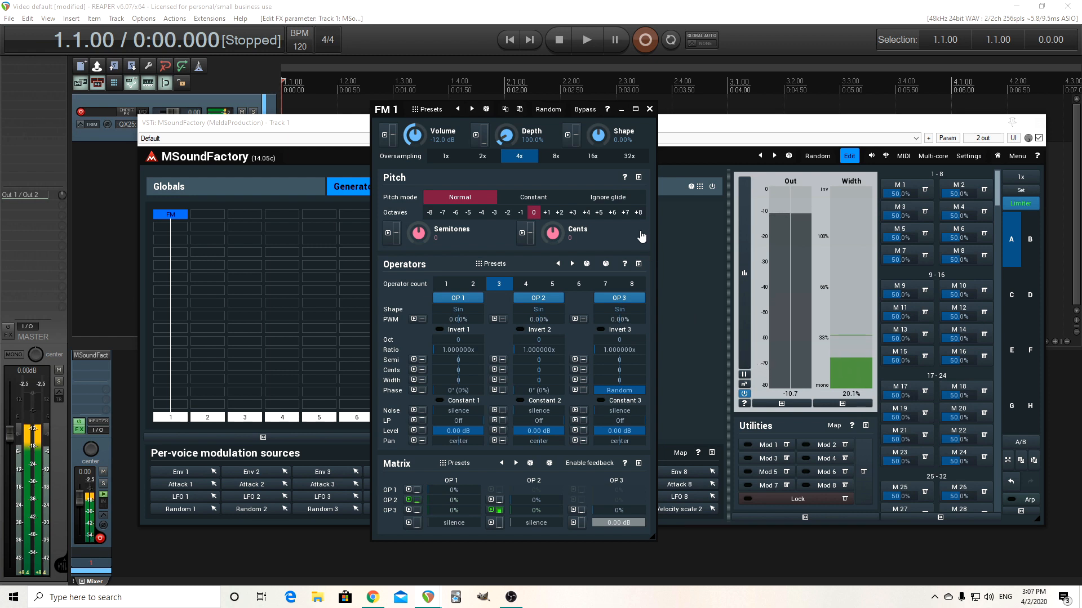
pyautogui.click(649, 109)
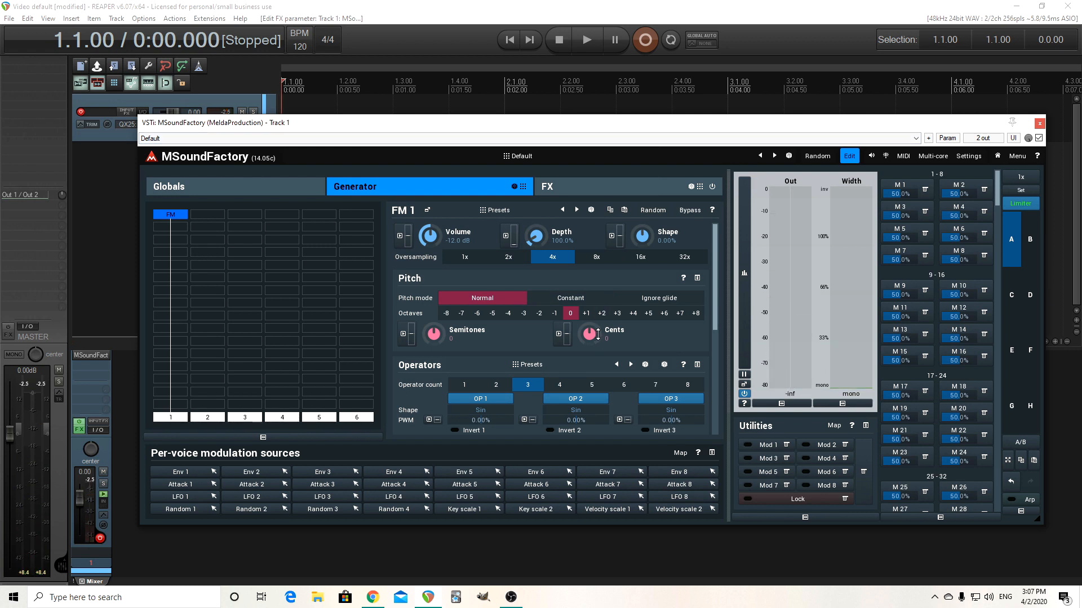
pyautogui.click(427, 209)
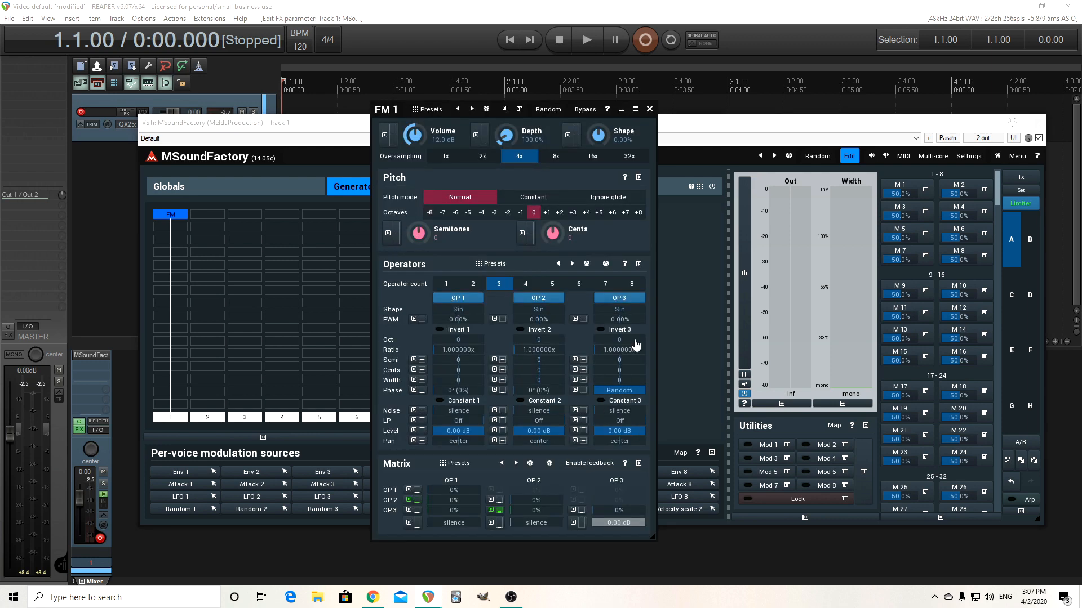
pyautogui.click(650, 109)
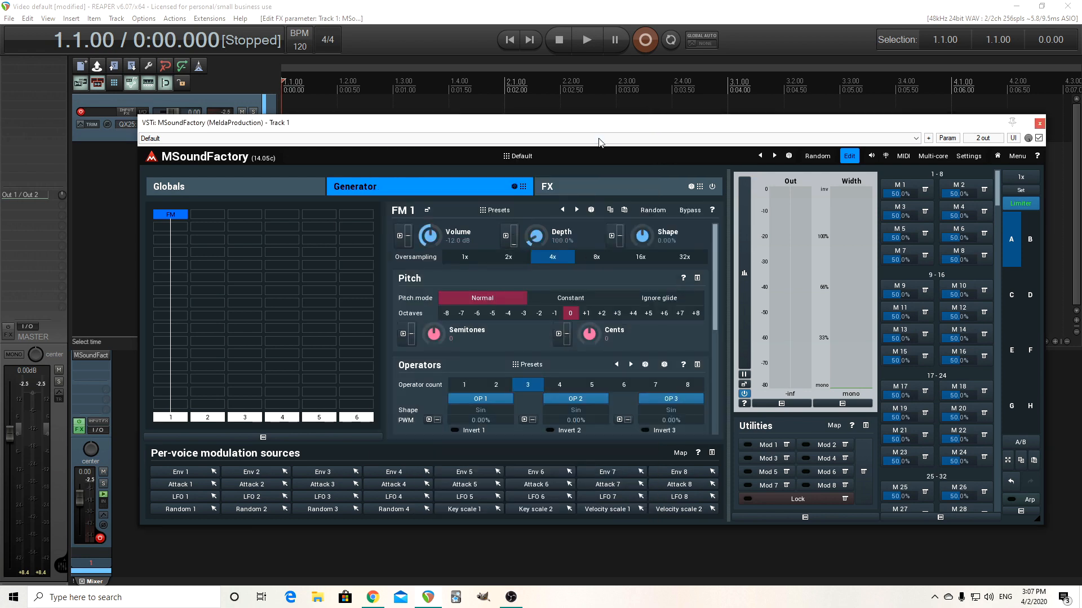
pyautogui.rightClick(173, 215)
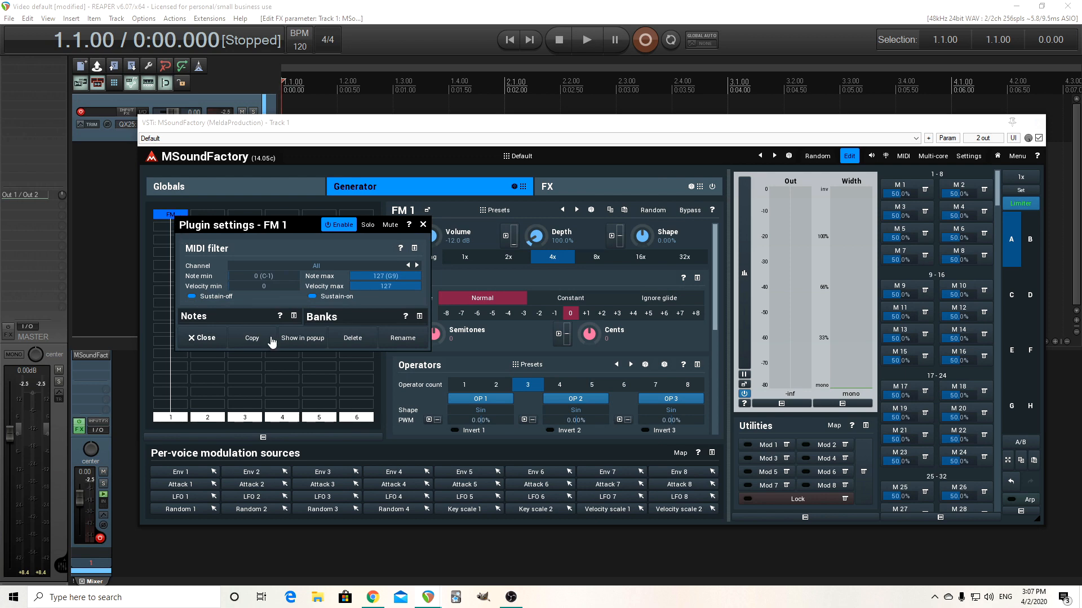
pyautogui.click(423, 225)
# - Copy the FM module and insert a Unison module in the slot directly below it
pyautogui.click(172, 237)
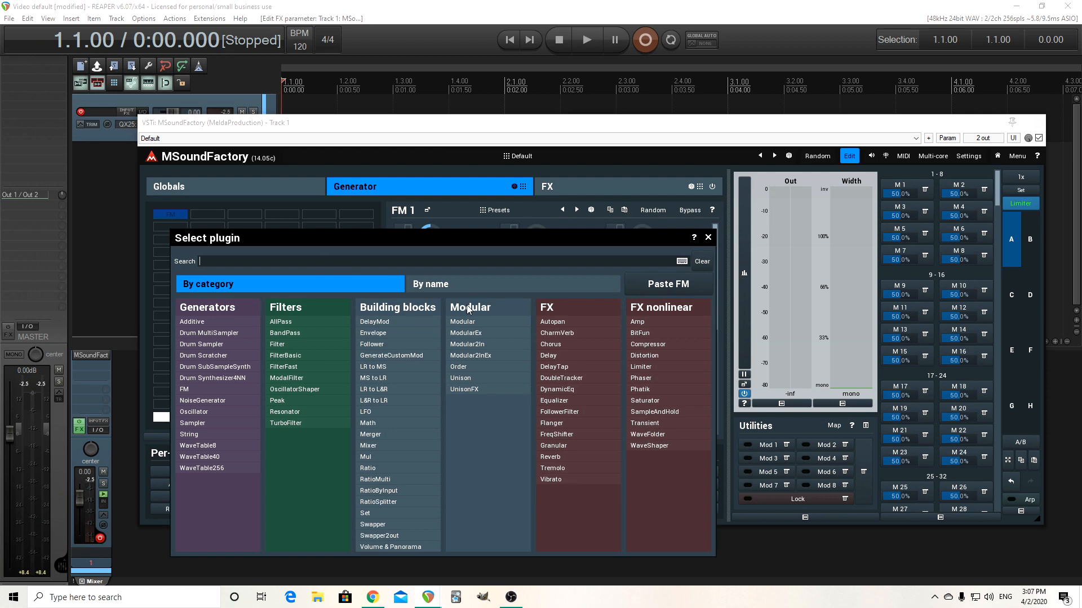
pyautogui.click(462, 382)
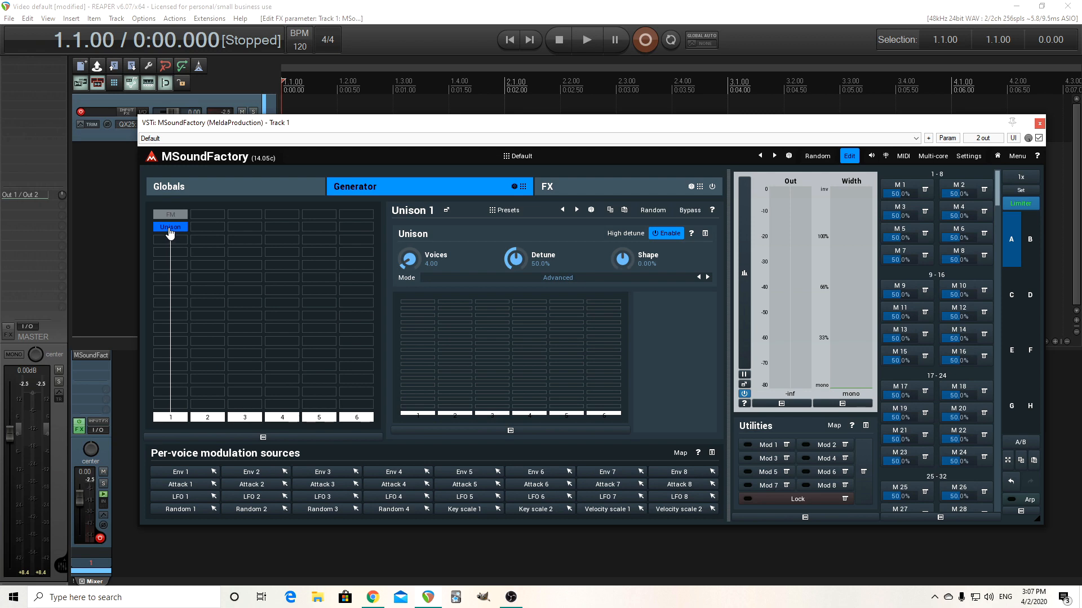
pyautogui.click(200, 224)
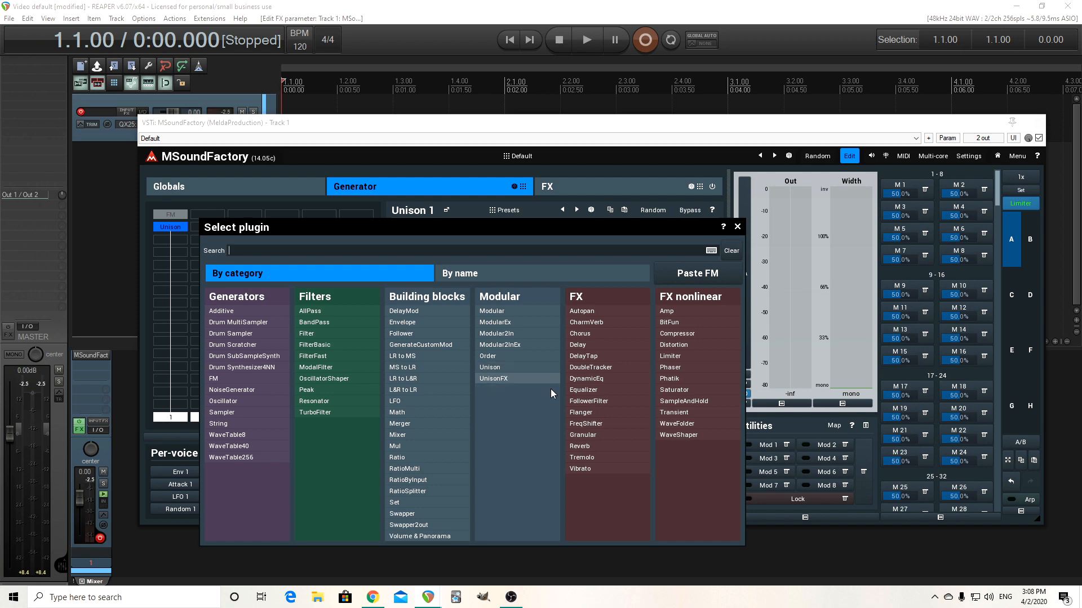
pyautogui.click(738, 227)
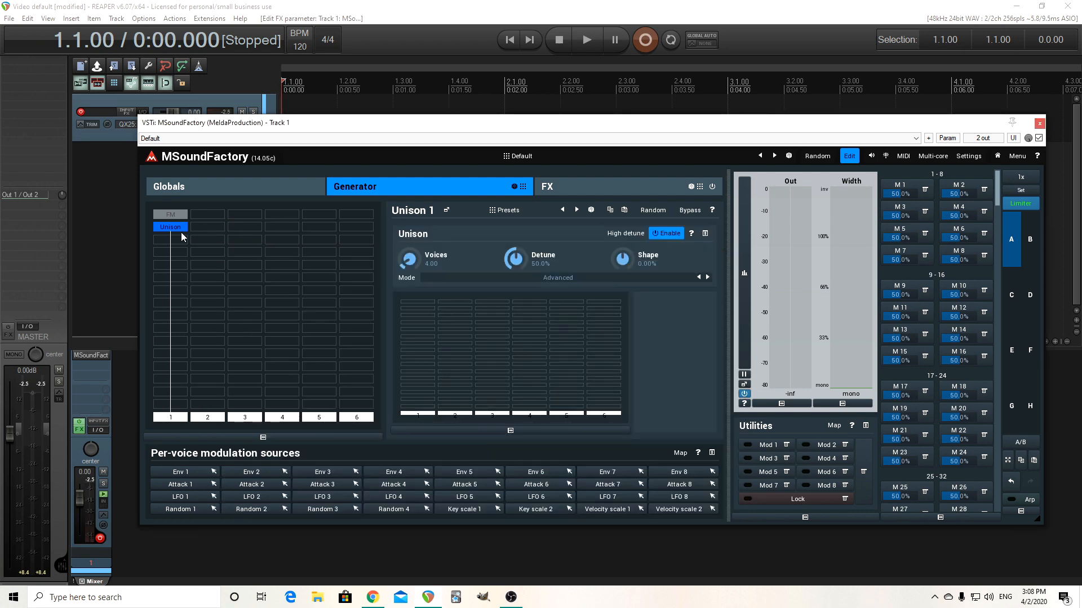
# - Open the Unison module in its own window, paste the copied FM module into its first slot and check its settings
pyautogui.click(448, 210)
pyautogui.moveTo(74, 211); pyautogui.dragTo(183, 211)
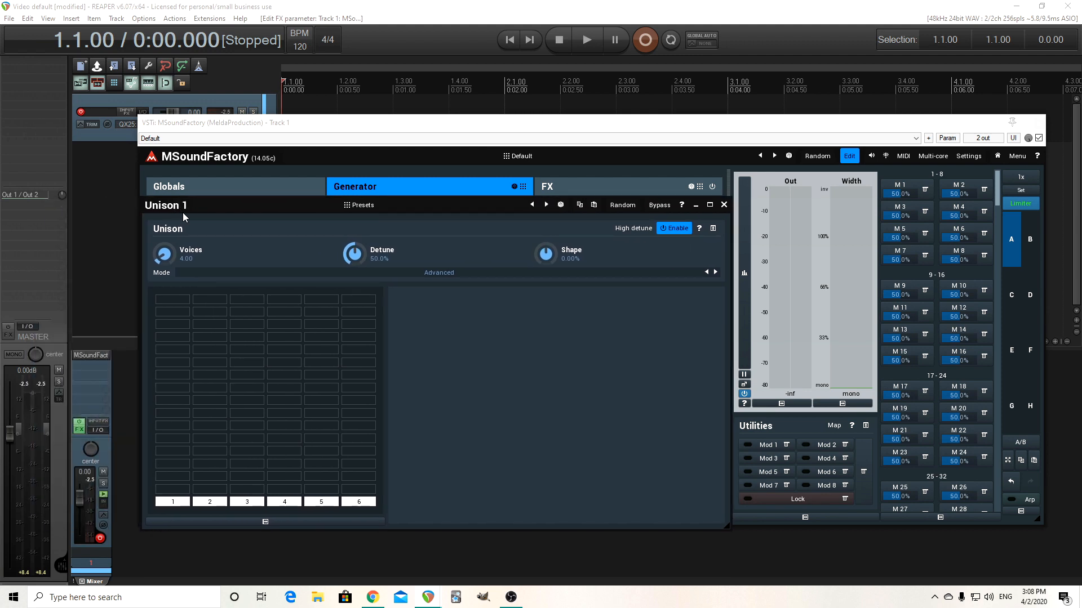
pyautogui.click(173, 303)
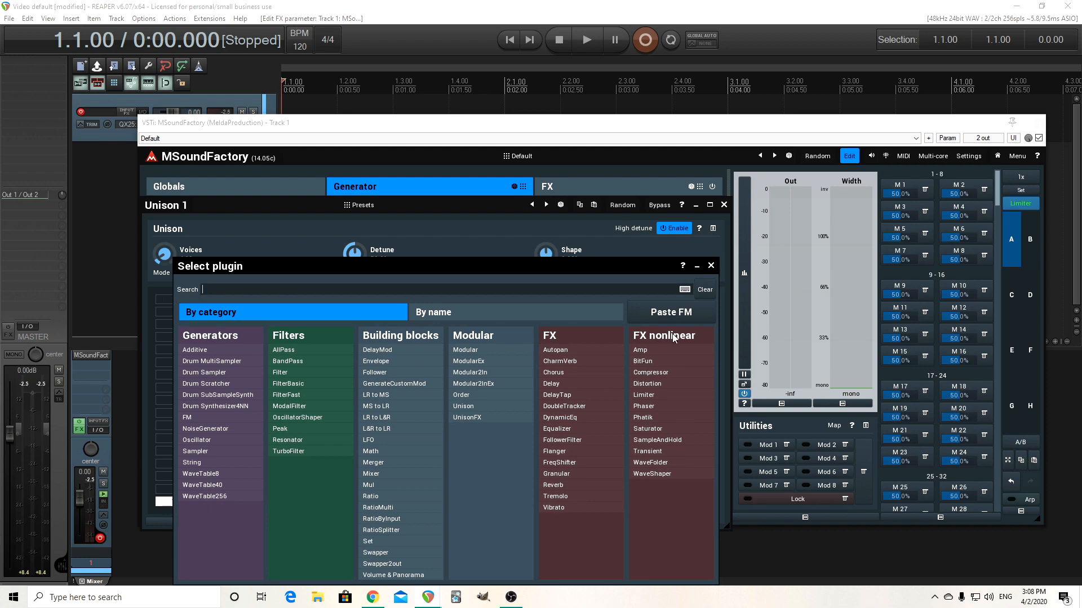
pyautogui.click(670, 313)
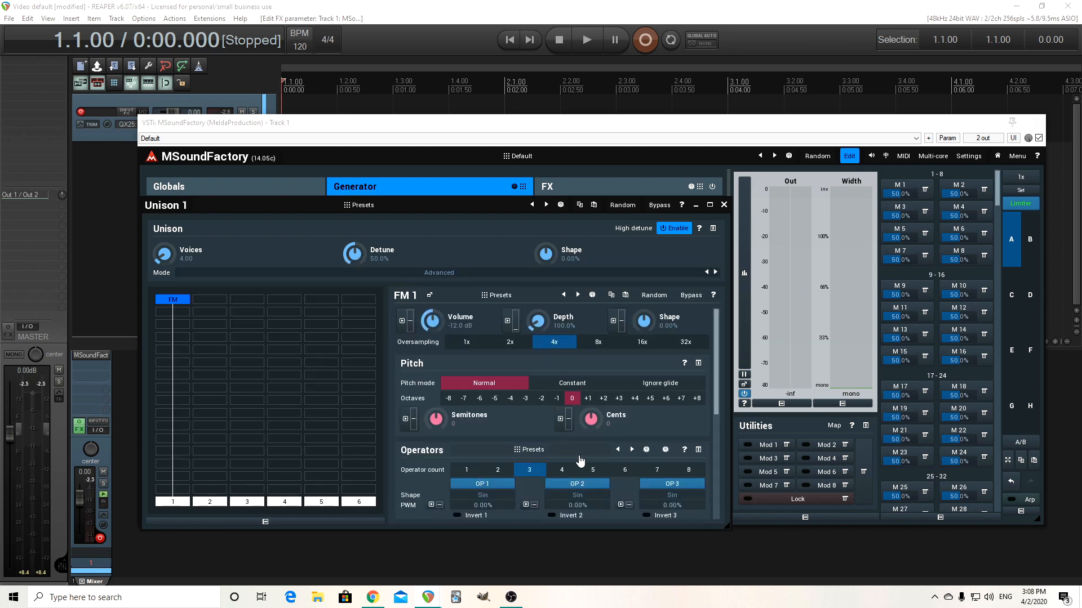
pyautogui.click(431, 296)
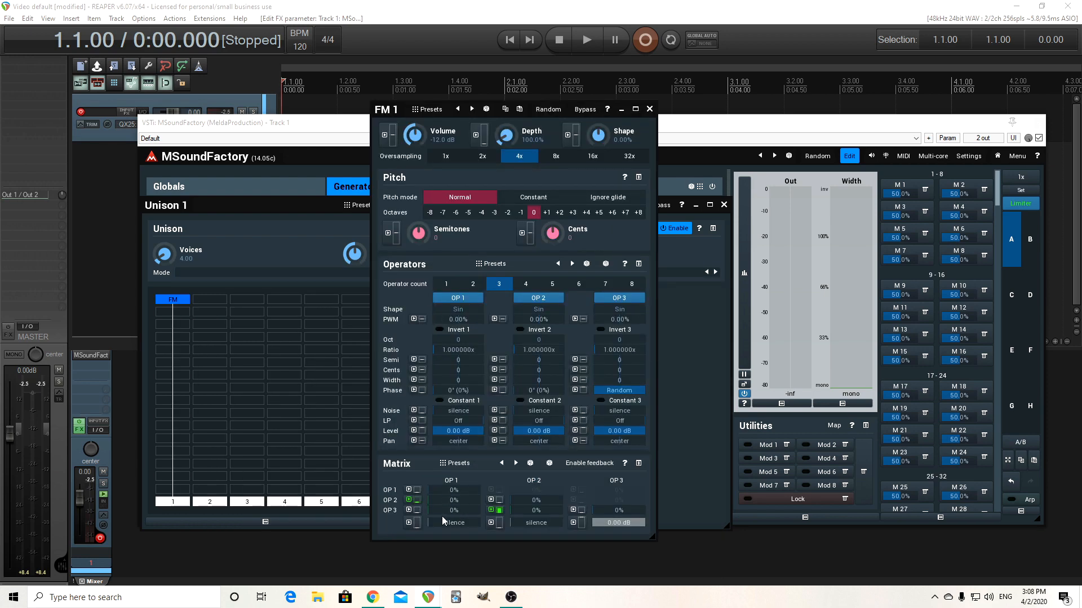
pyautogui.click(649, 109)
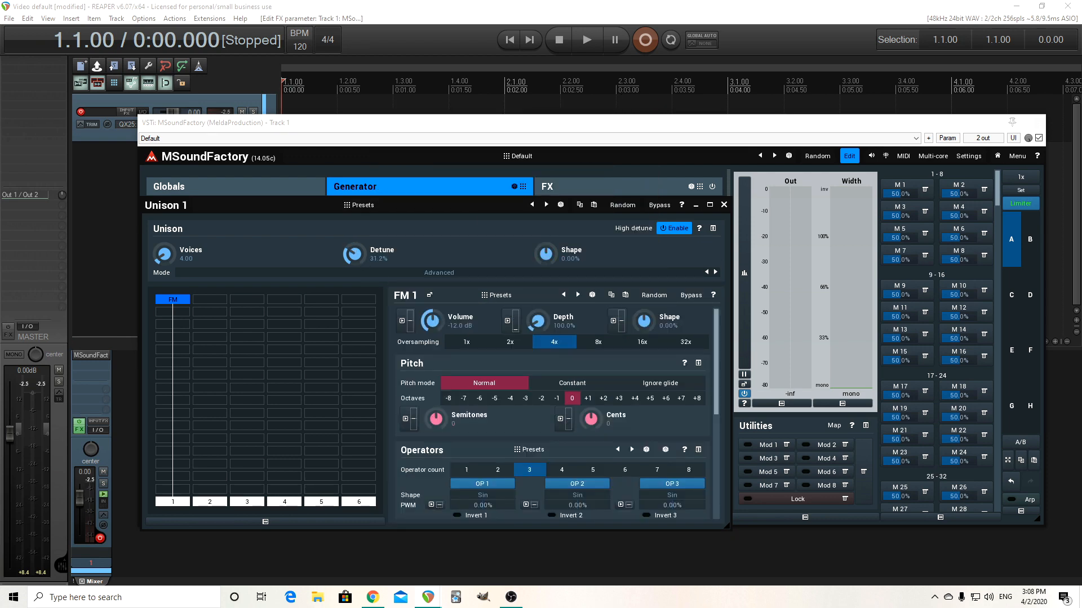
# - Set the Unison detune to about 31.2% and voices to 8, and lower the FM volume to about -14.4 dB
pyautogui.doubleClick(164, 255)
pyautogui.click(207, 319)
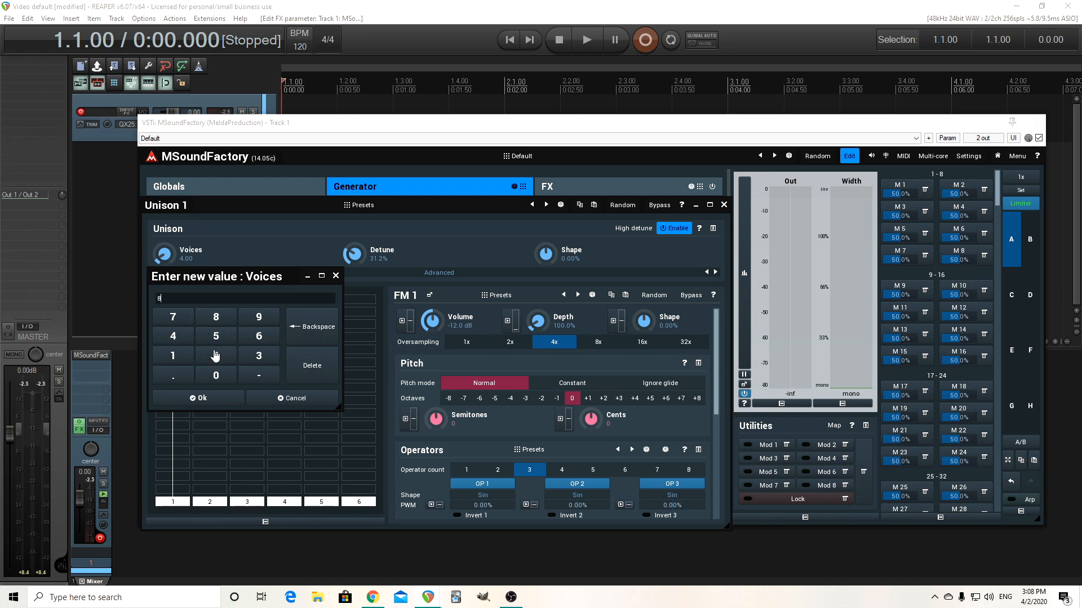
pyautogui.click(214, 401)
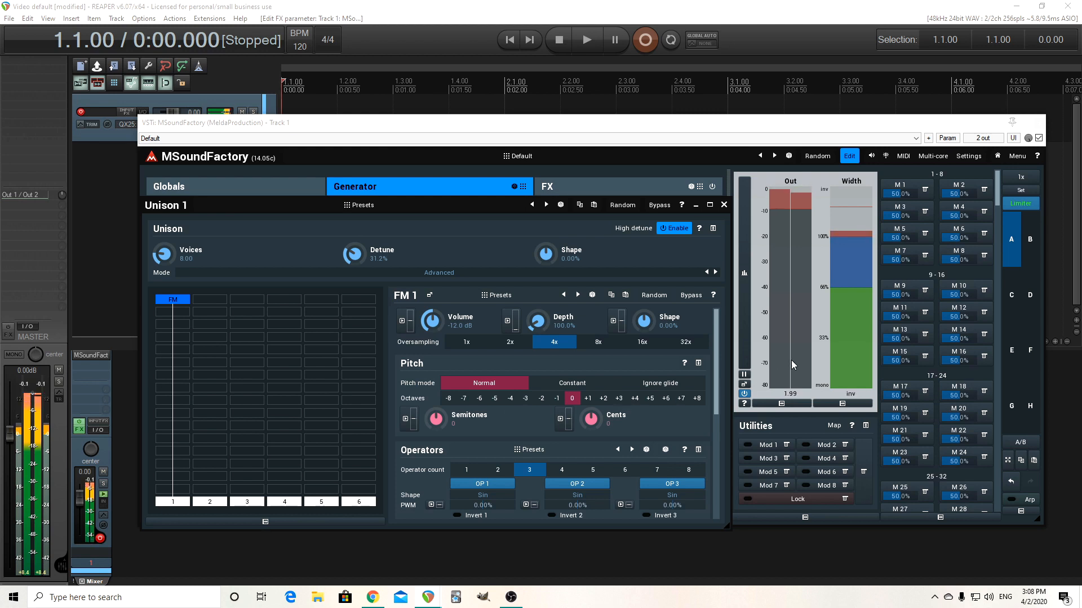
pyautogui.moveTo(433, 321); pyautogui.dragTo(433, 330)
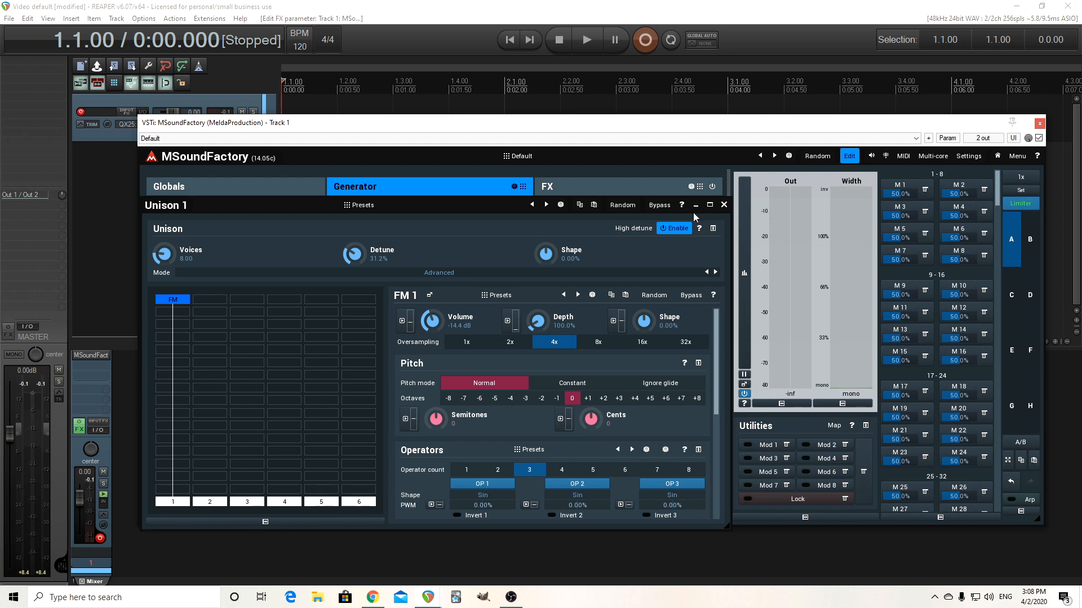
# - Try OP 3 with a 0° phase in the FM module, restore it to Random and close the FM window
pyautogui.click(429, 296)
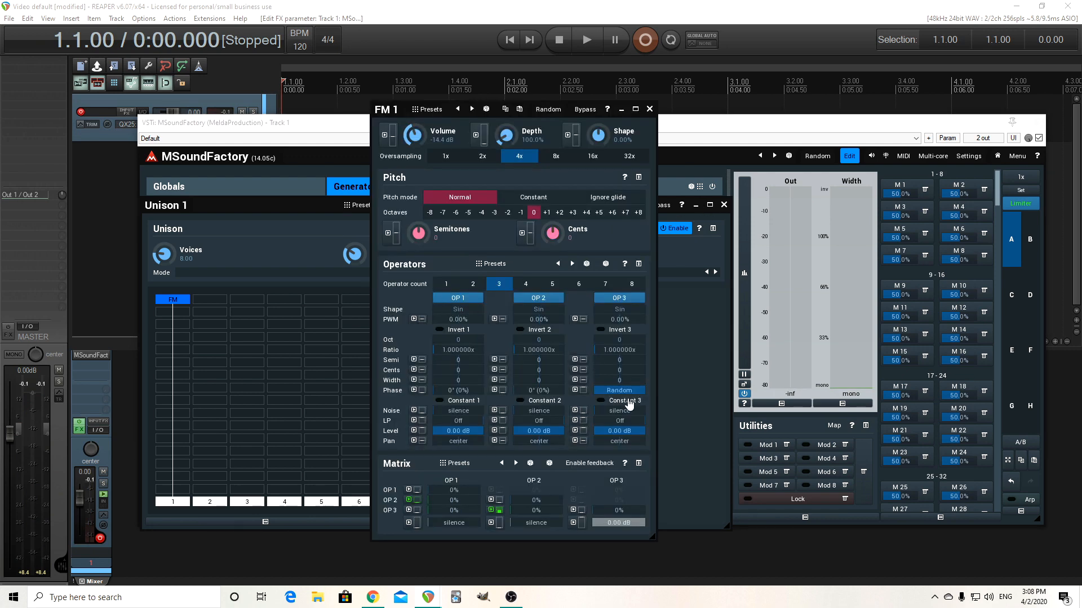
pyautogui.moveTo(642, 390); pyautogui.dragTo(595, 391)
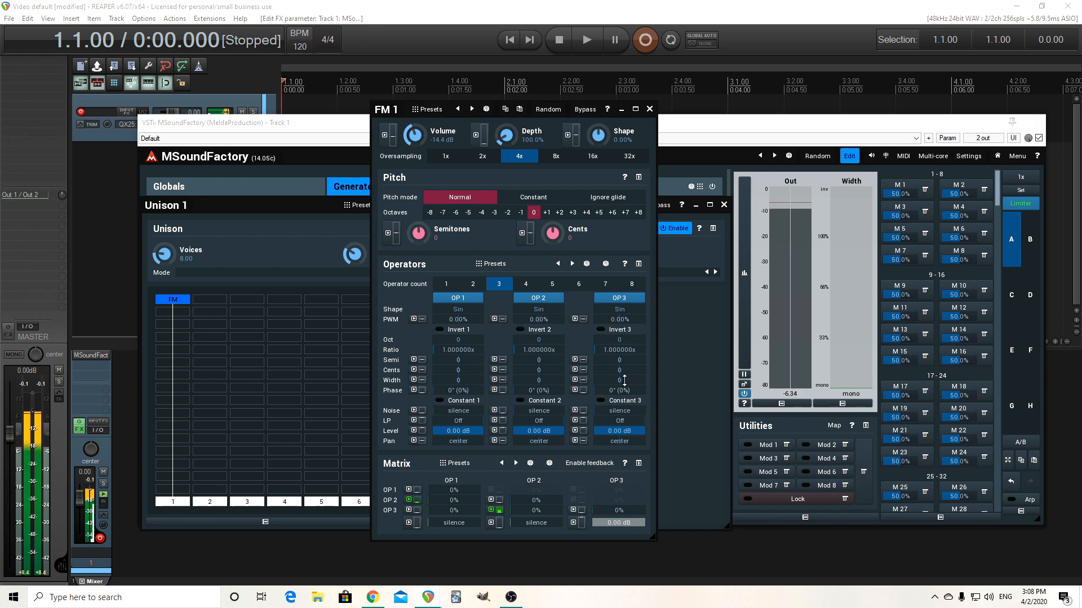
pyautogui.scroll(10, 613, 391)
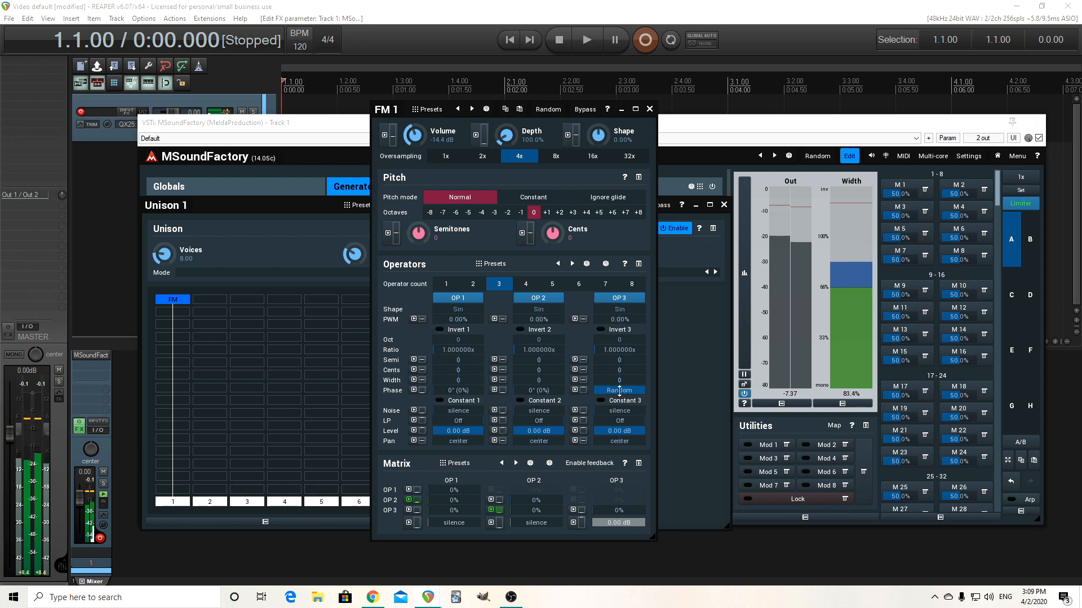
pyautogui.click(650, 108)
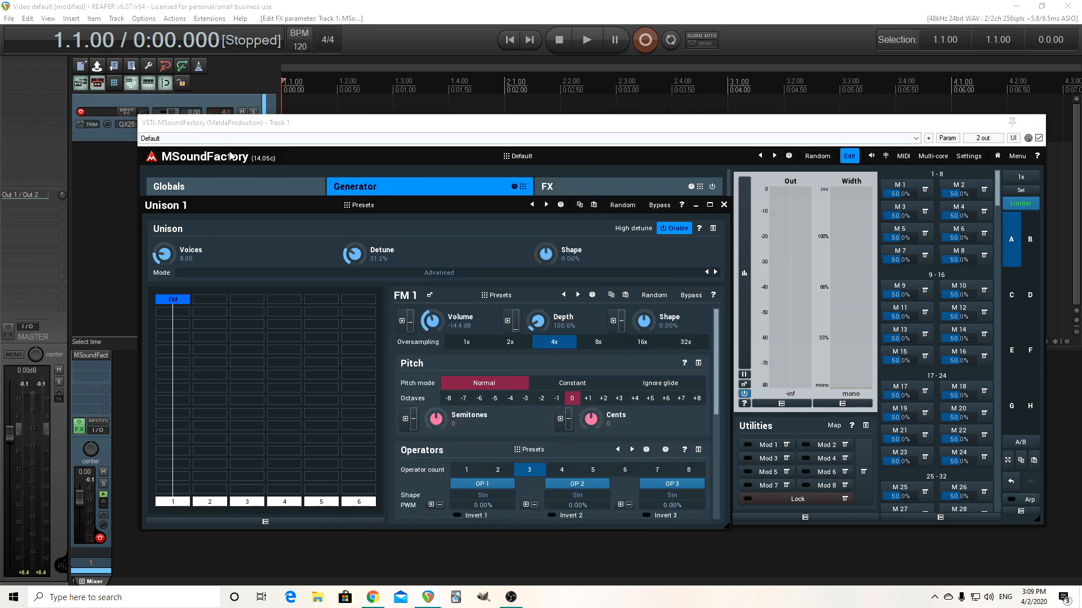
# - Reset the FM volume to -12.0 dB, close the Unison window and lower the global gain to about -7.30 dB
pyautogui.click(194, 184)
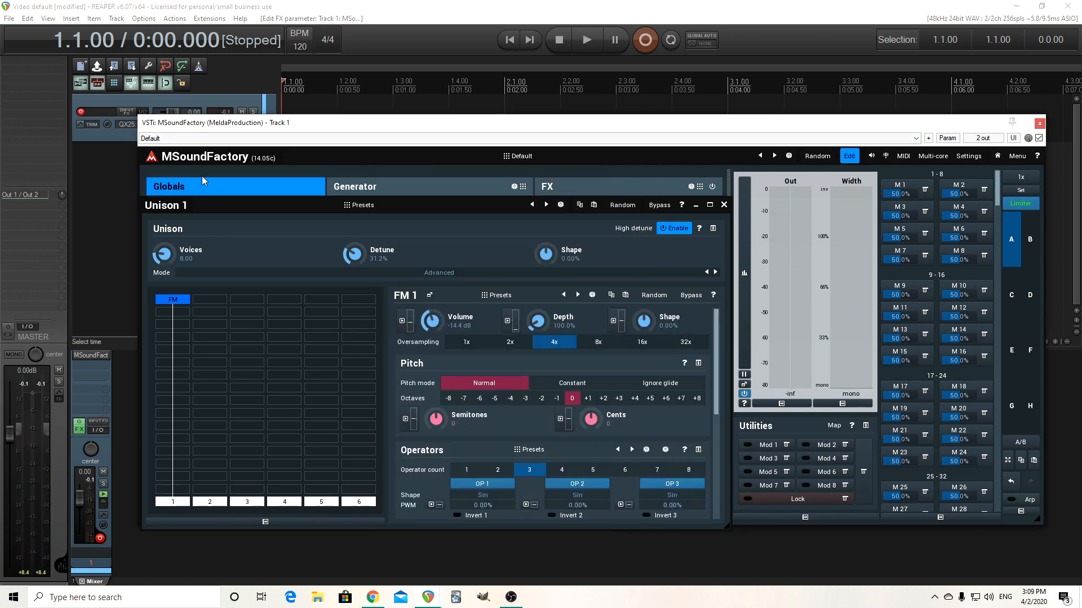
pyautogui.rightClick(439, 321)
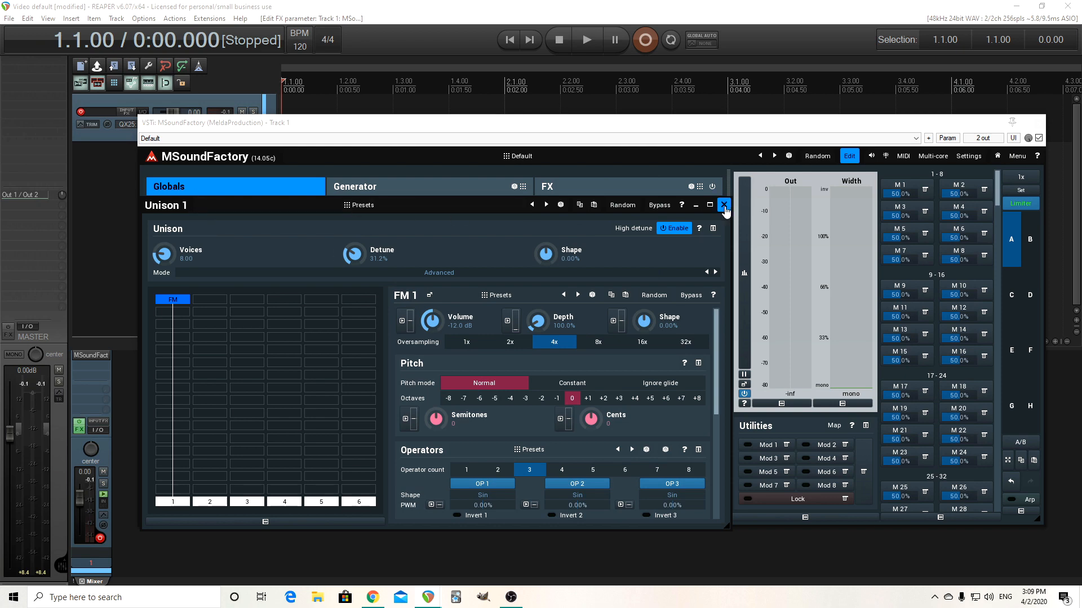
pyautogui.click(724, 205)
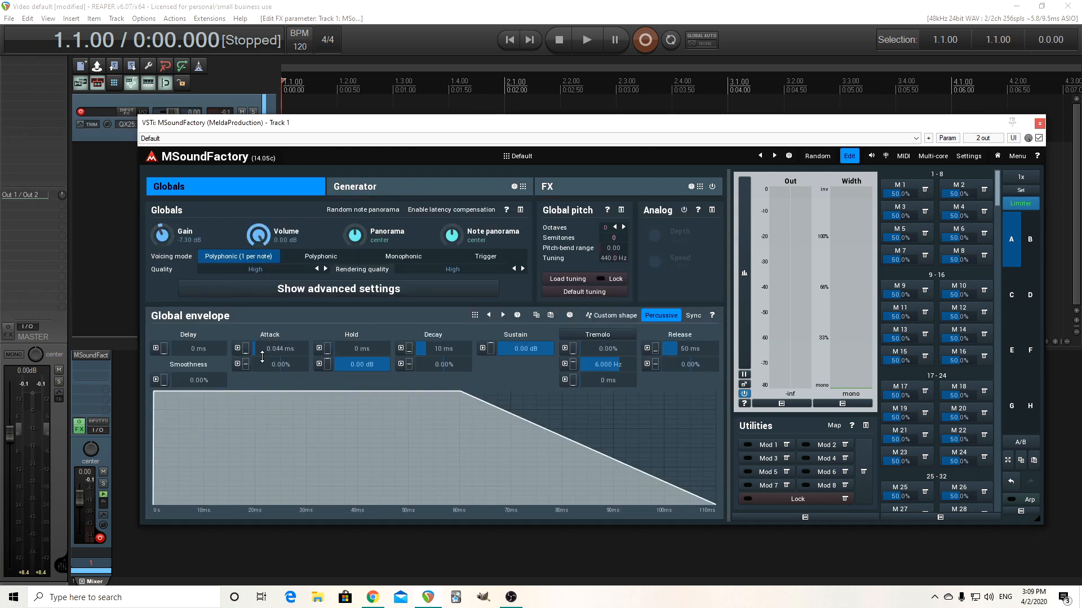
# - Set the global envelope attack to about 424 ms and the release to about 455 ms
pyautogui.moveTo(269, 349); pyautogui.dragTo(270, 307)
pyautogui.moveTo(678, 345); pyautogui.dragTo(678, 315)
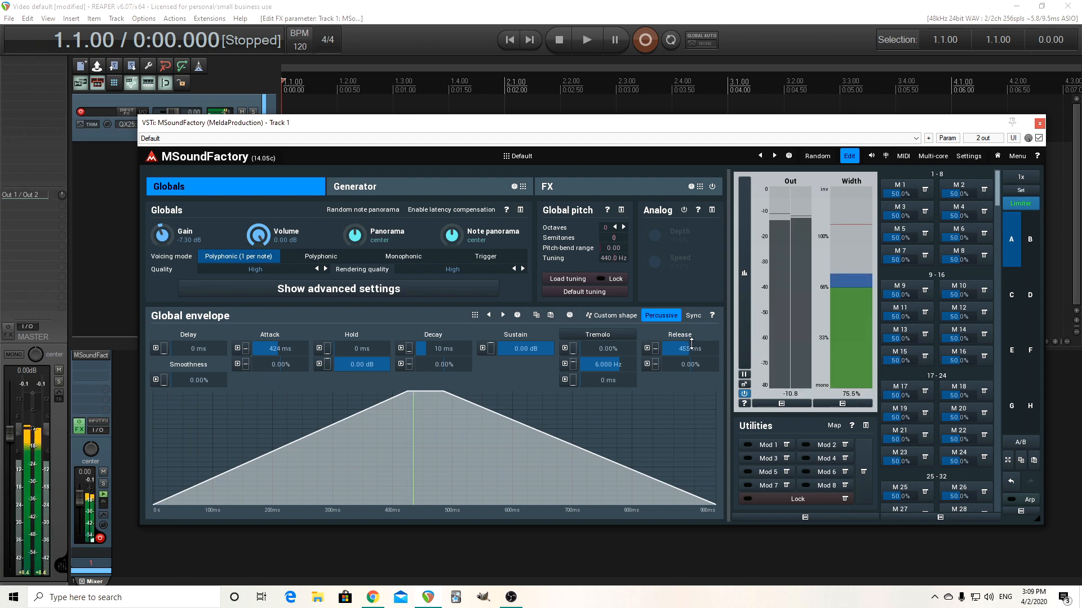
# - Raise the global gain to about -4.61 dB
pyautogui.click(400, 186)
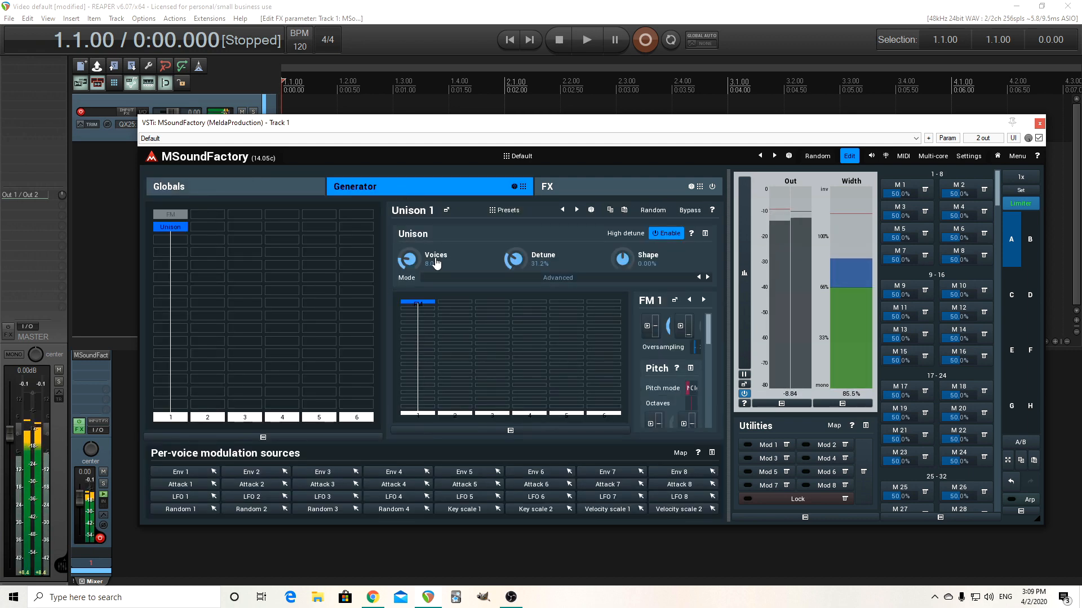
pyautogui.click(239, 185)
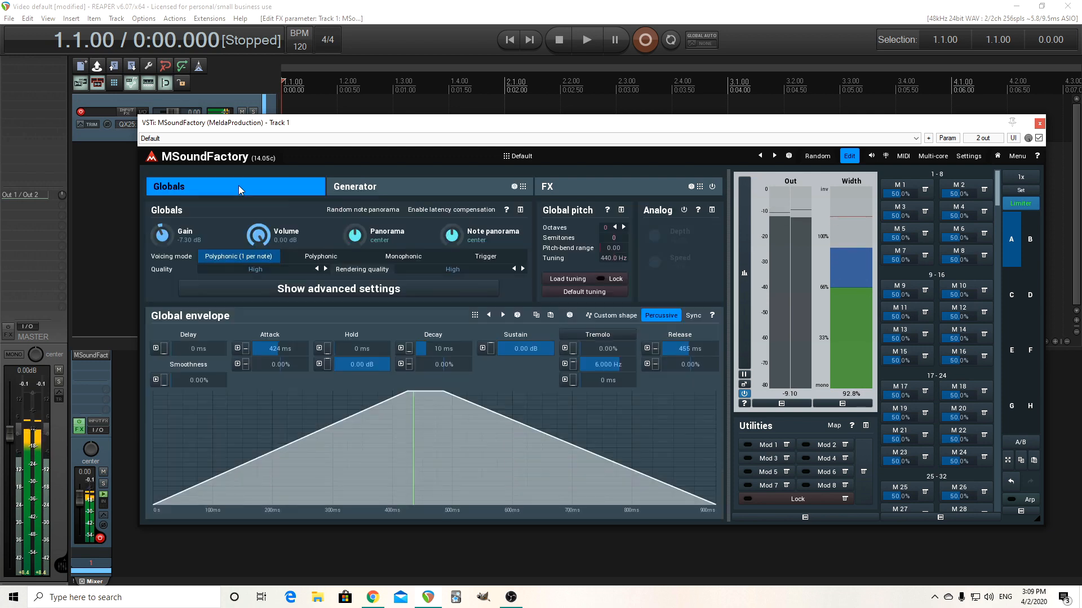
pyautogui.moveTo(165, 231); pyautogui.dragTo(165, 222)
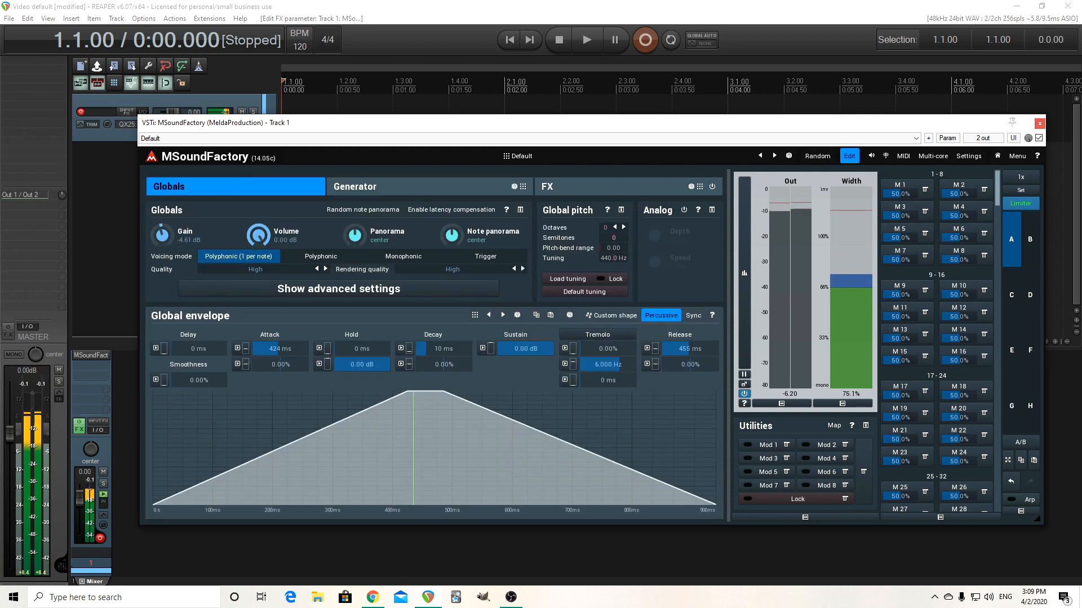
# - Open the Unison module and the FM module nested inside it in their own windows
pyautogui.click(395, 192)
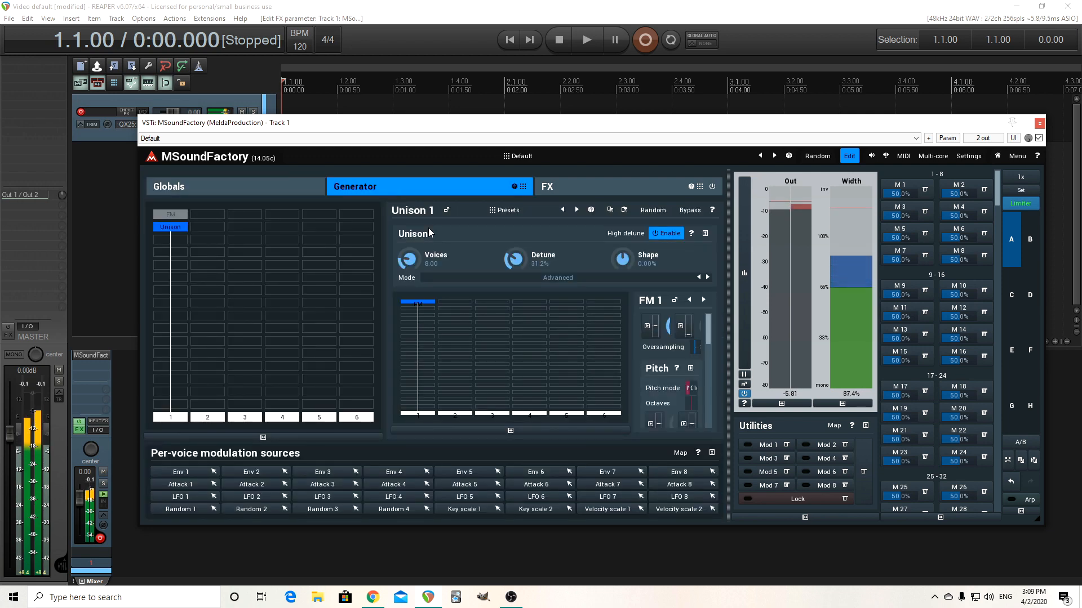
pyautogui.click(444, 212)
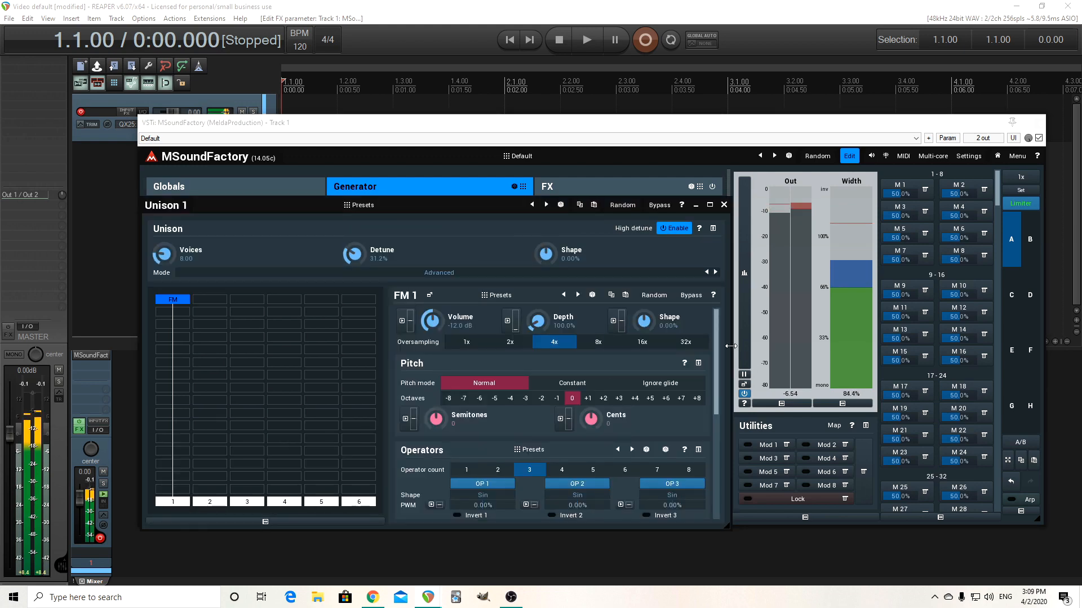
pyautogui.moveTo(716, 342); pyautogui.dragTo(729, 444)
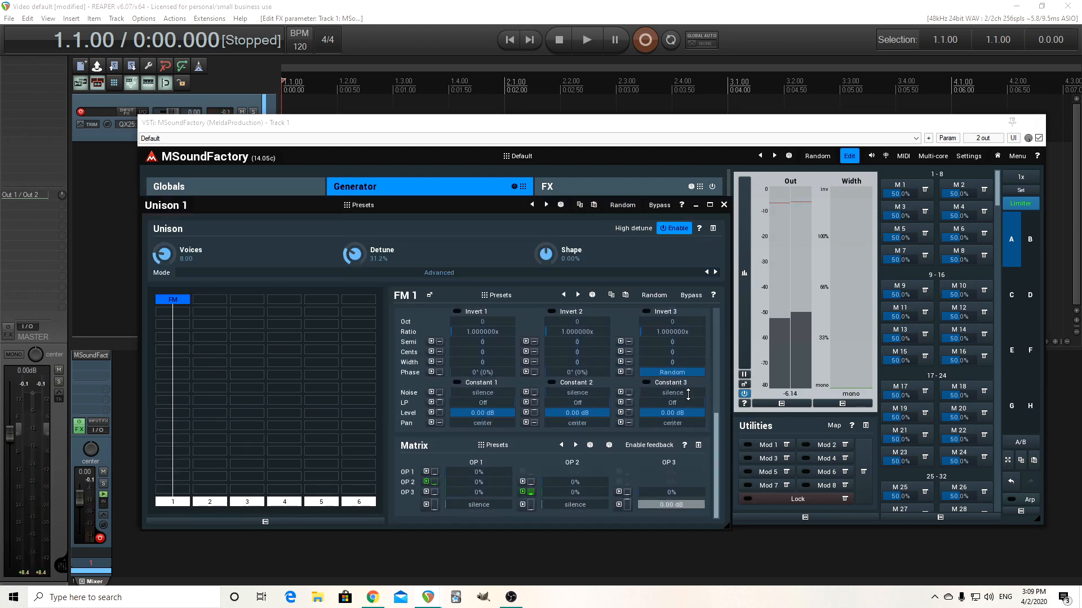
pyautogui.click(430, 297)
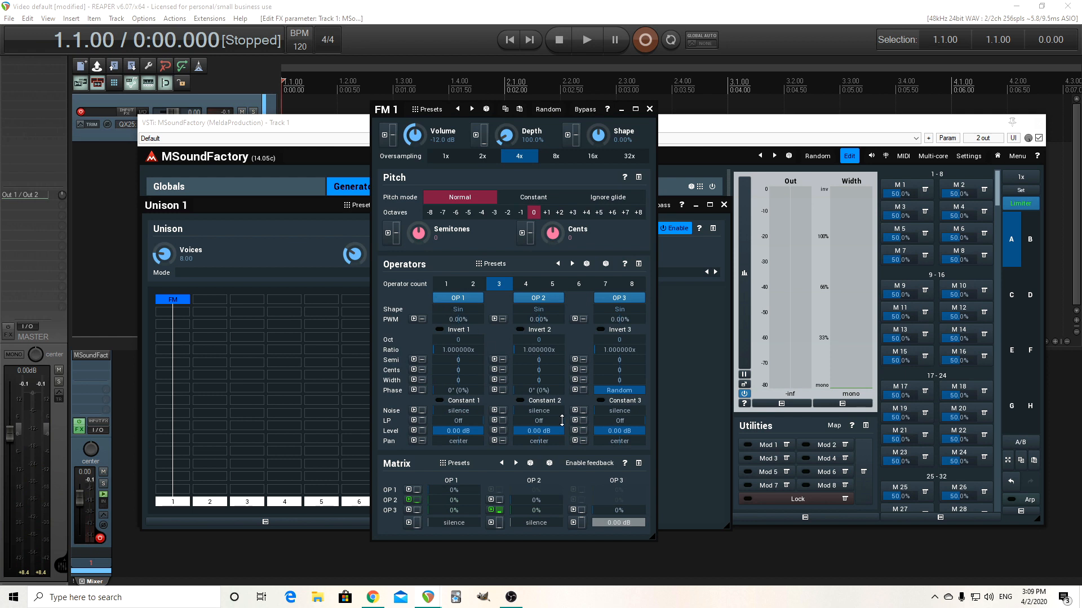
# - Try the Tri, SinSqr and SinRect shapes on OP 2 and restore the Sin shape
pyautogui.click(535, 310)
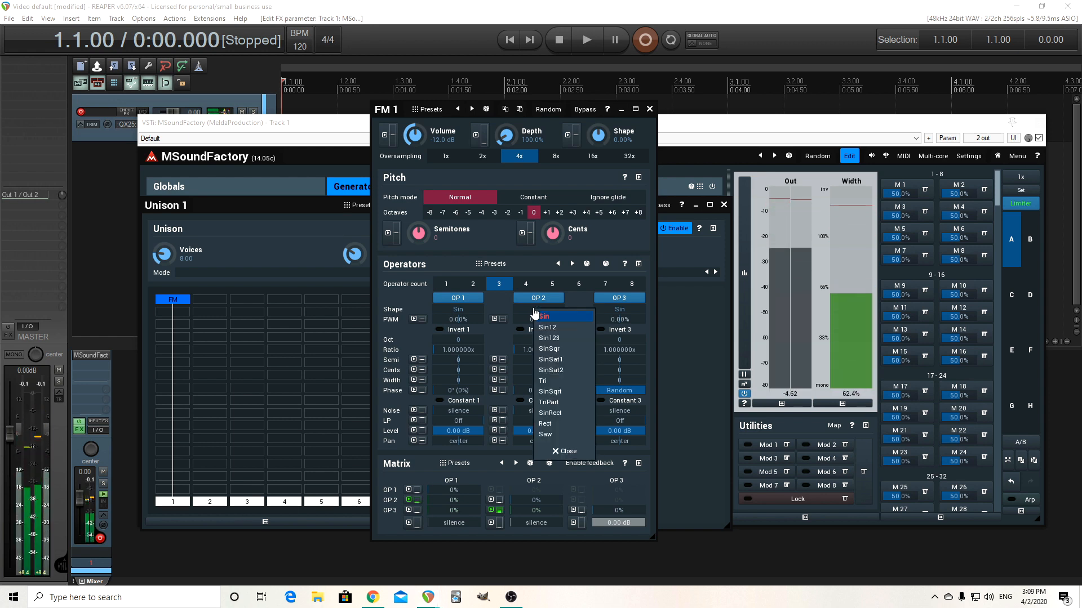
pyautogui.click(557, 383)
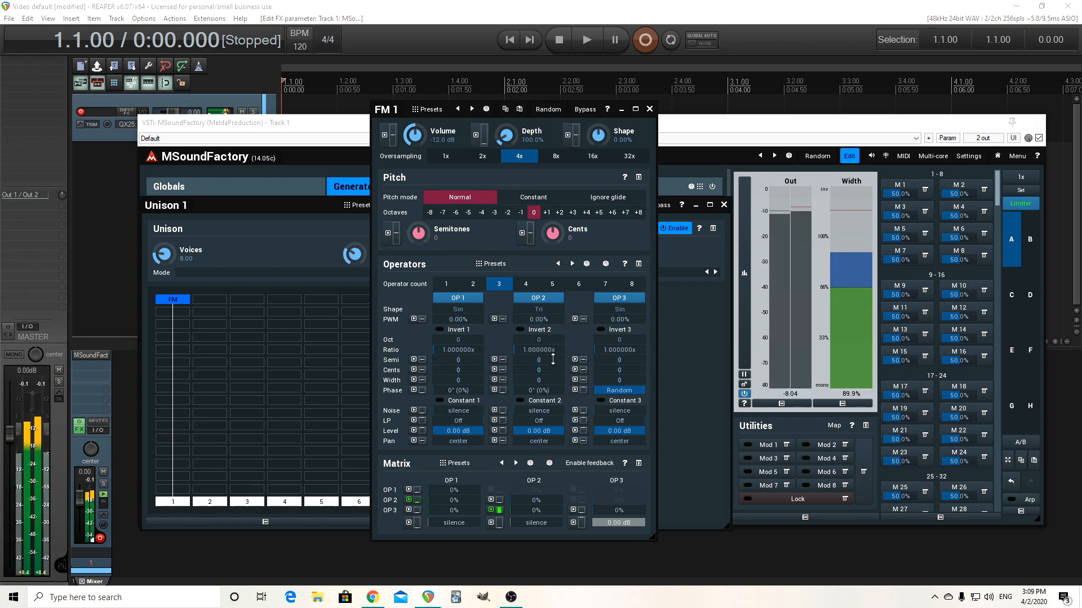
pyautogui.click(543, 310)
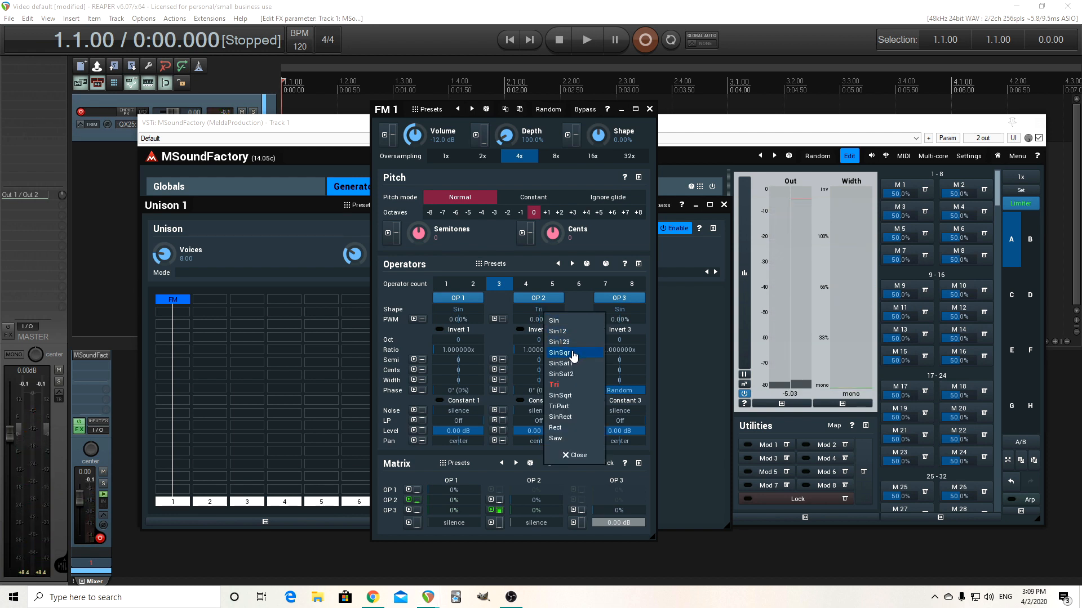
pyautogui.click(573, 353)
pyautogui.click(546, 312)
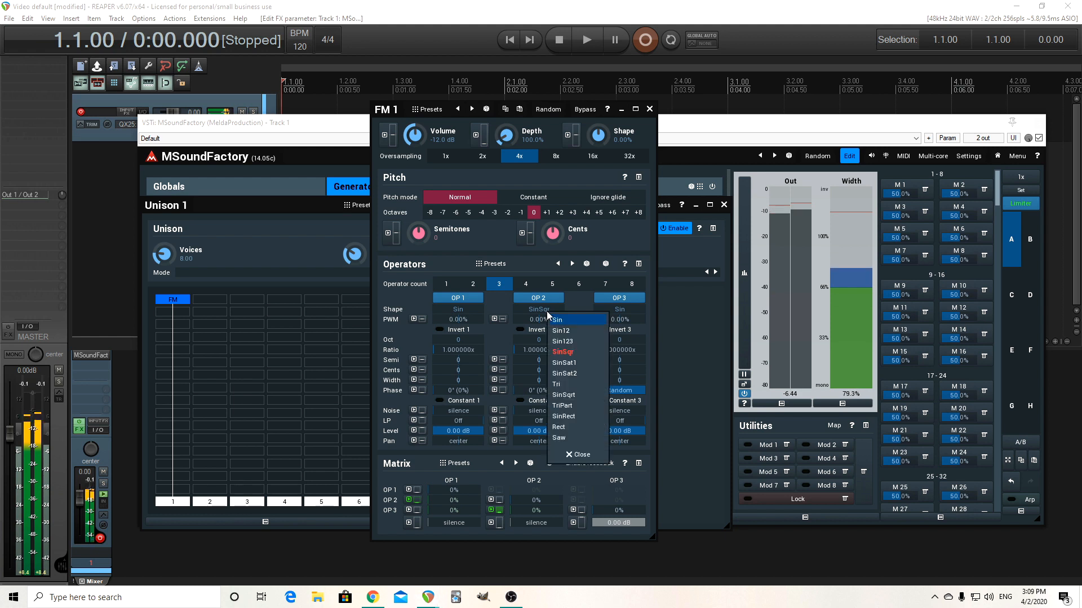
pyautogui.click(578, 416)
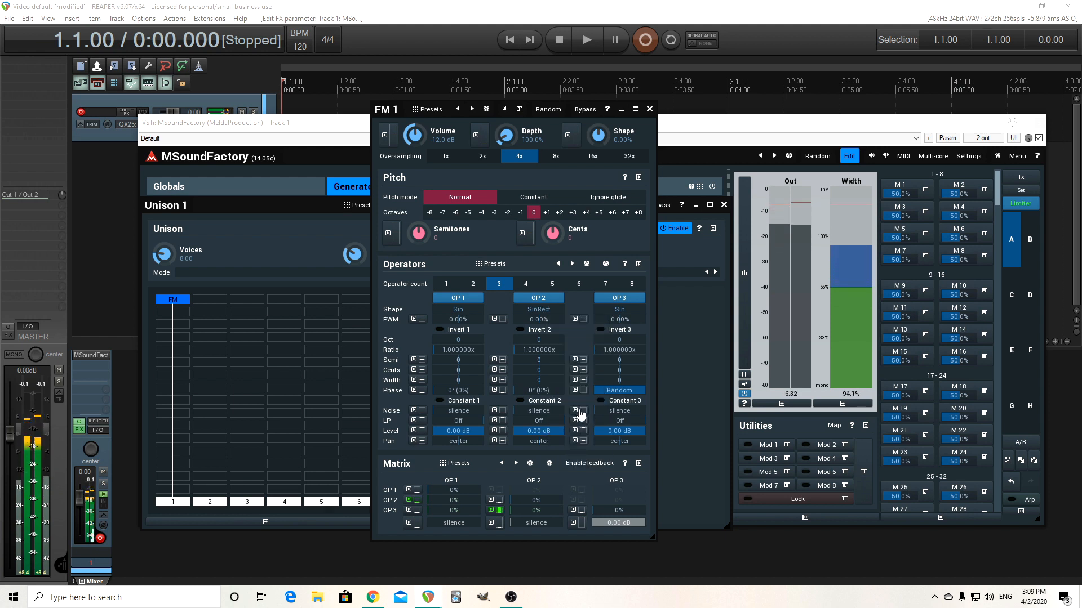
pyautogui.click(542, 313)
pyautogui.click(552, 316)
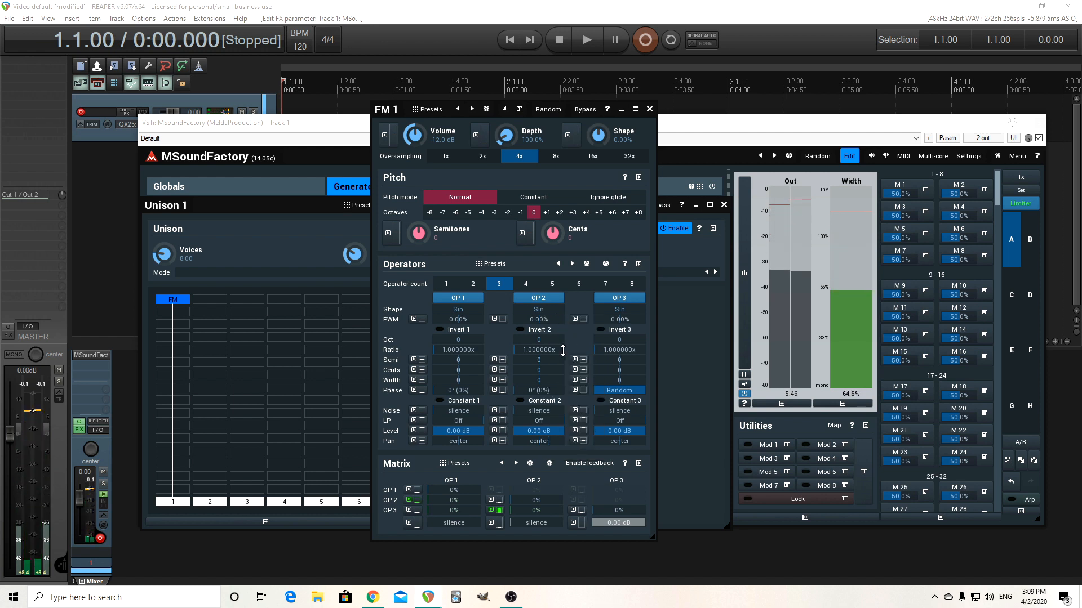
# - Set the ratio of OP 1 to 2 in the FM module
pyautogui.doubleClick(458, 348)
pyautogui.click(446, 473)
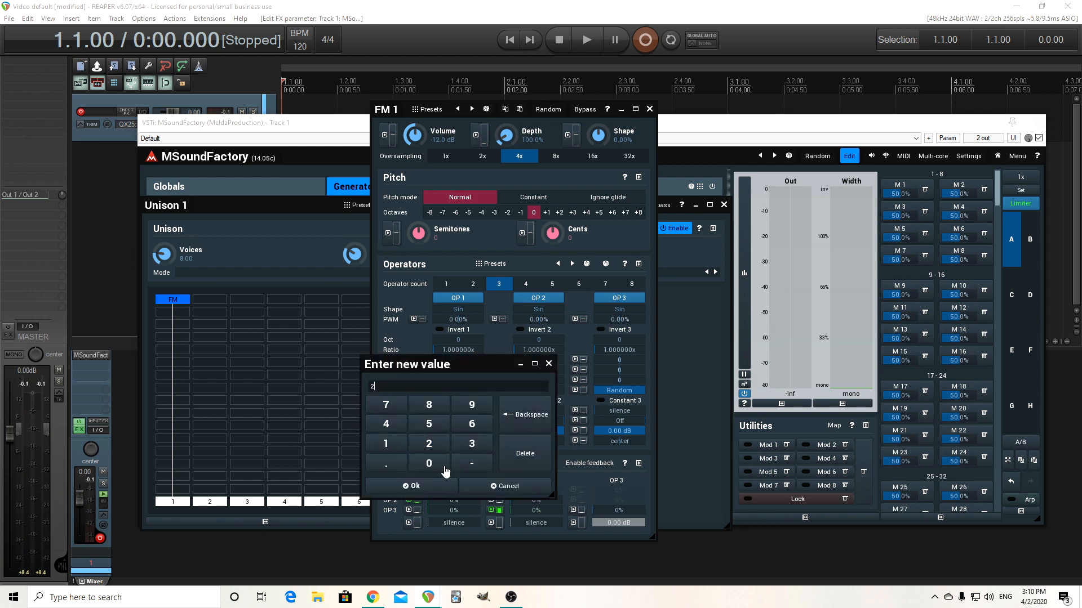
pyautogui.click(442, 496)
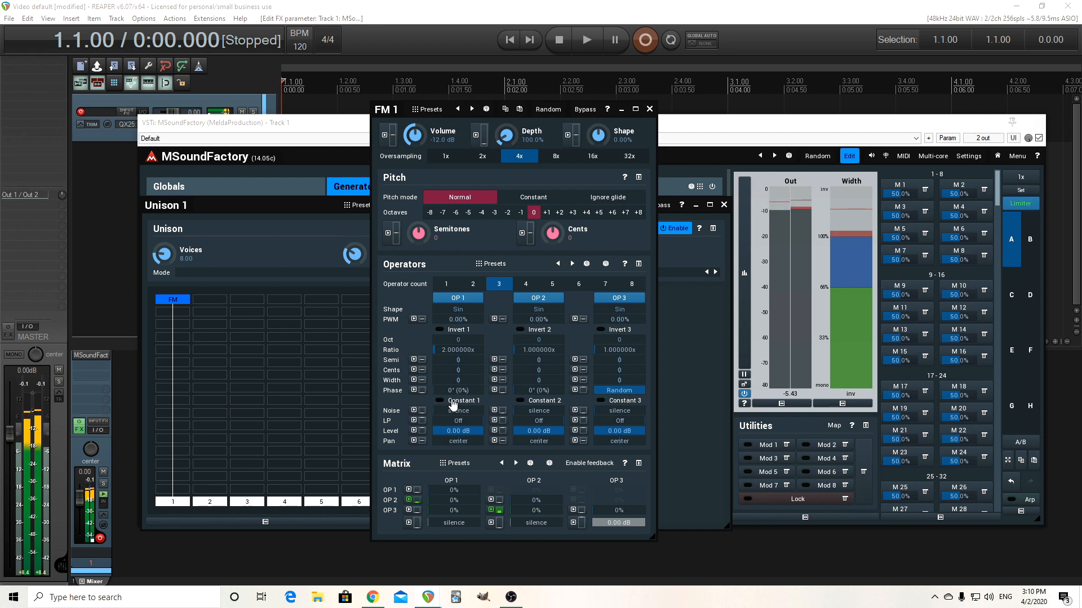
# - Try ratios of 1, 3 and 5 on OP 1 and return the ratio to 2
pyautogui.doubleClick(447, 350)
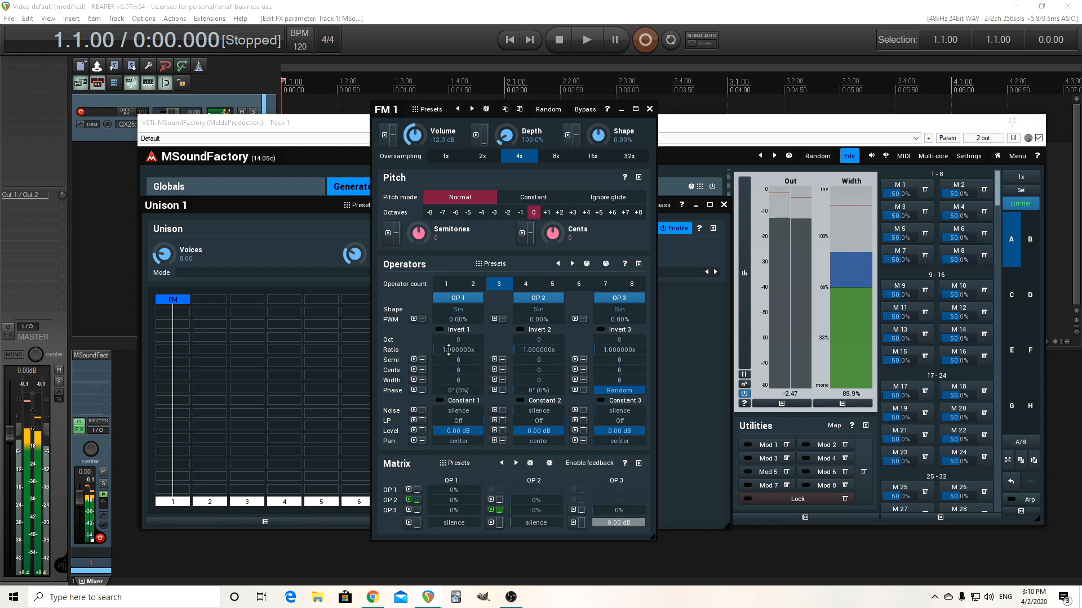
pyautogui.doubleClick(448, 350)
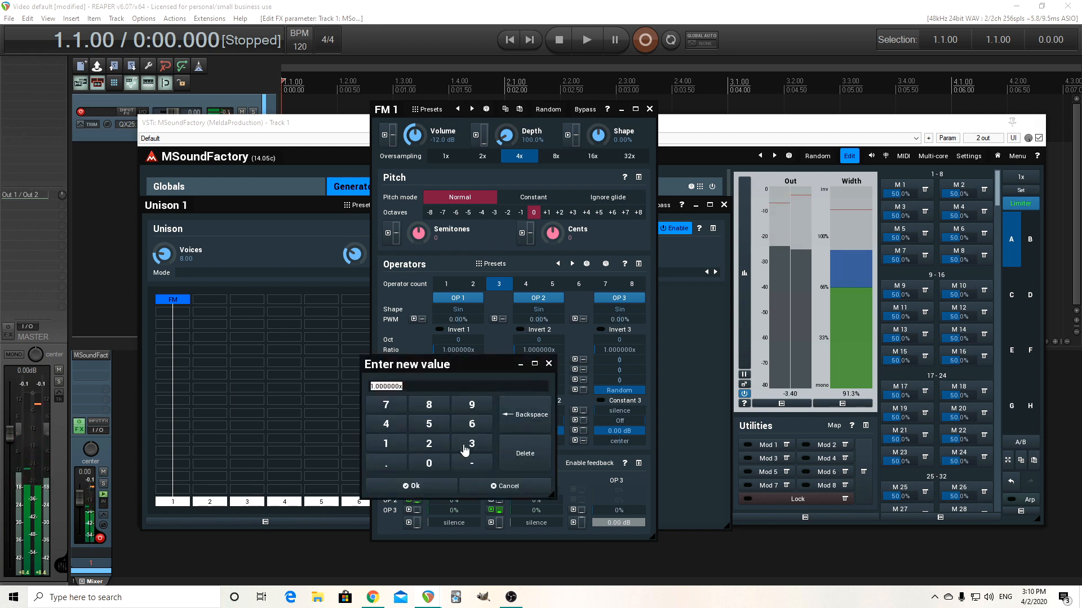
pyautogui.click(468, 446)
pyautogui.click(444, 488)
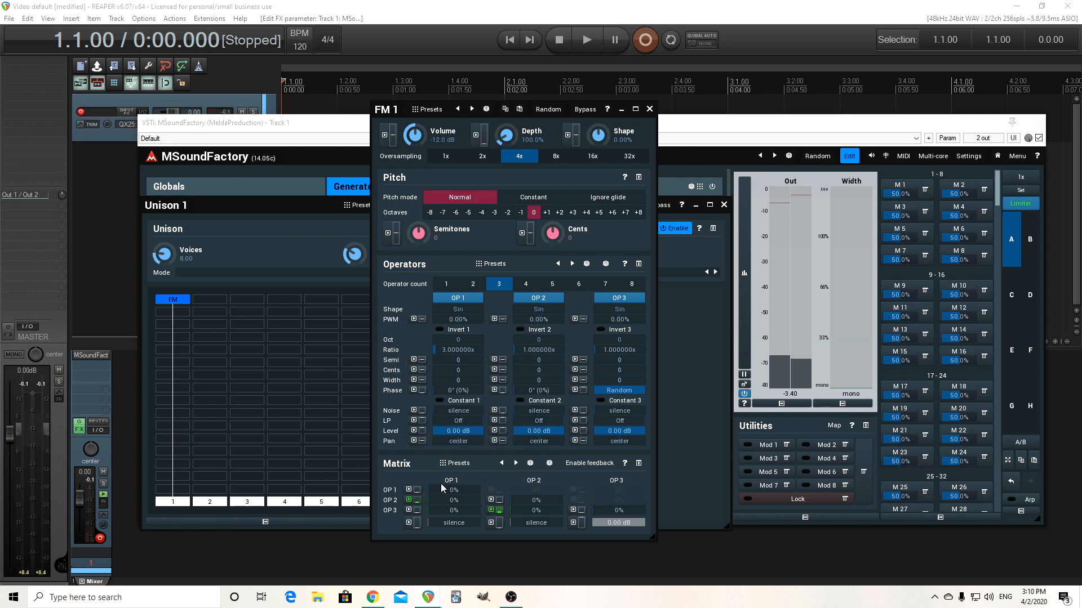
pyautogui.doubleClick(448, 350)
pyautogui.click(429, 423)
pyautogui.click(412, 486)
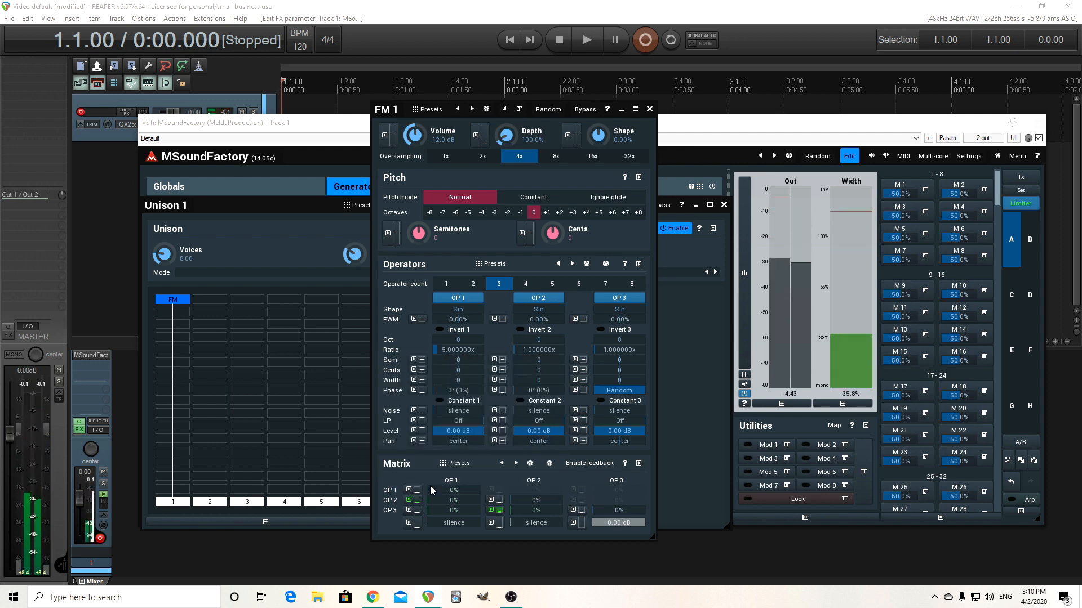
pyautogui.doubleClick(448, 350)
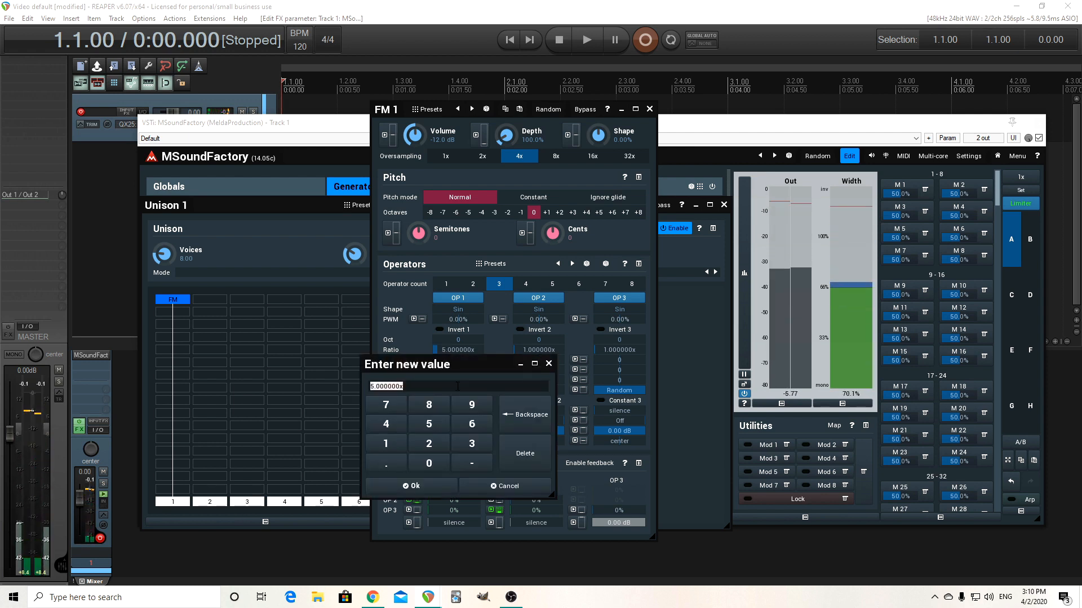
pyautogui.click(429, 443)
pyautogui.click(440, 487)
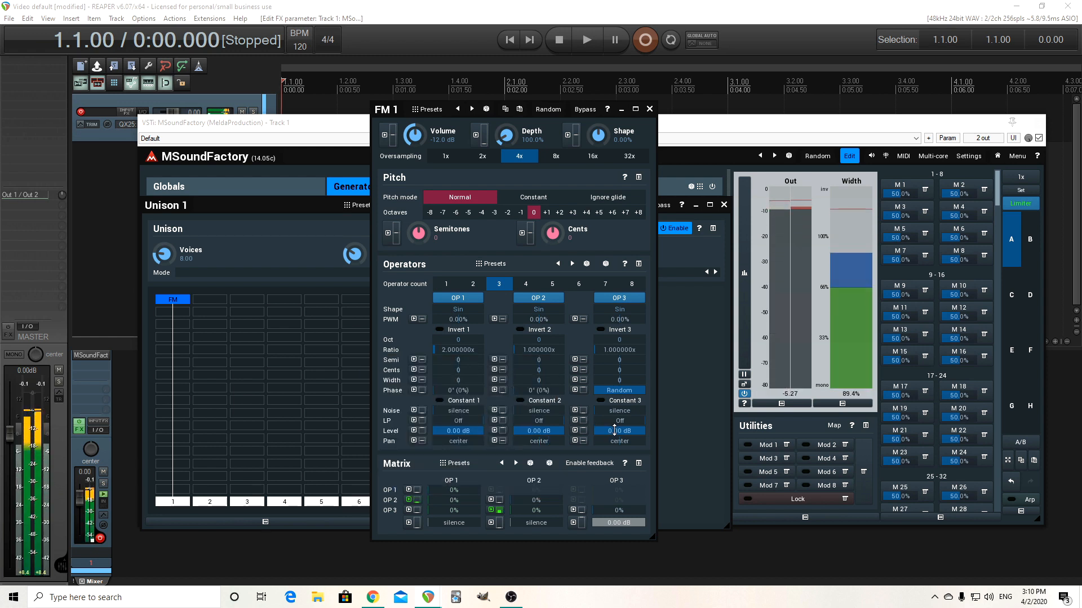
# - Set the ratio of OP 1 to 5
pyautogui.doubleClick(465, 351)
pyautogui.click(429, 425)
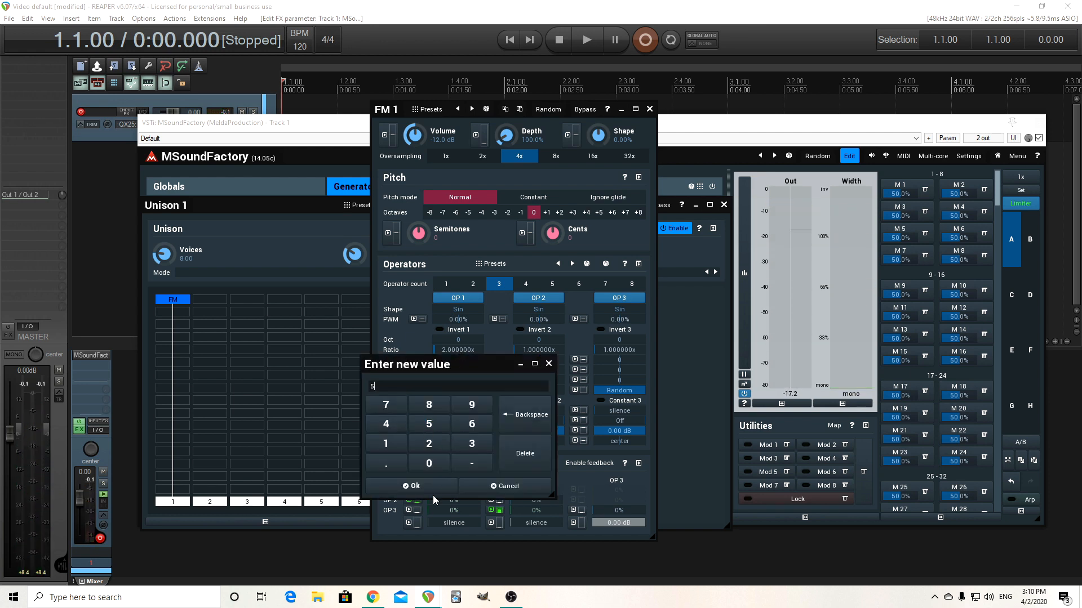
pyautogui.click(429, 487)
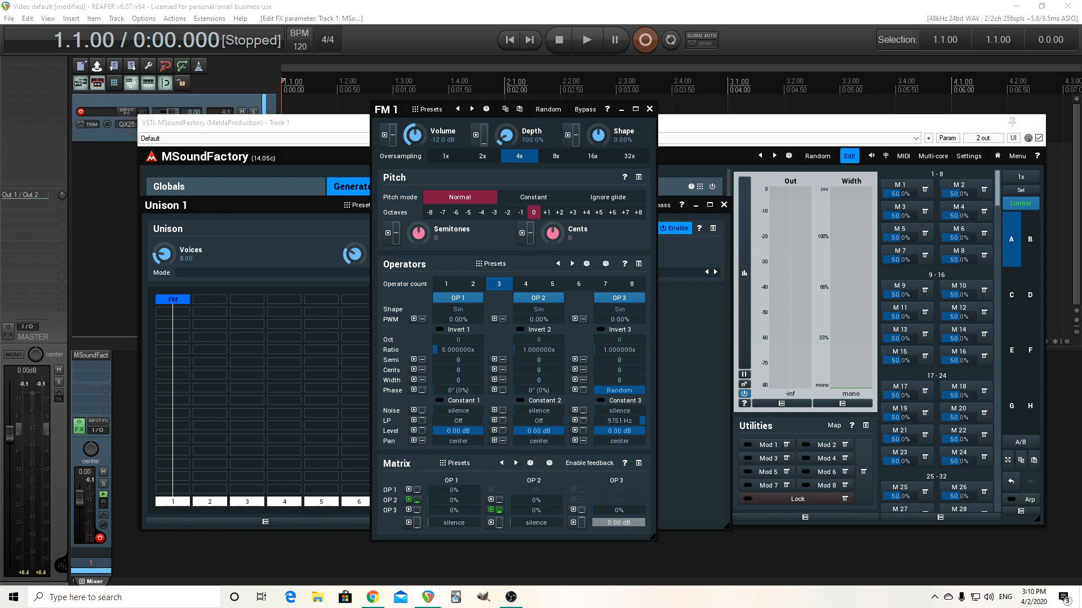
# - Adjust the LP low-pass cutoff of OP 3 to about 5458 Hz
pyautogui.moveTo(636, 421); pyautogui.dragTo(635, 423)
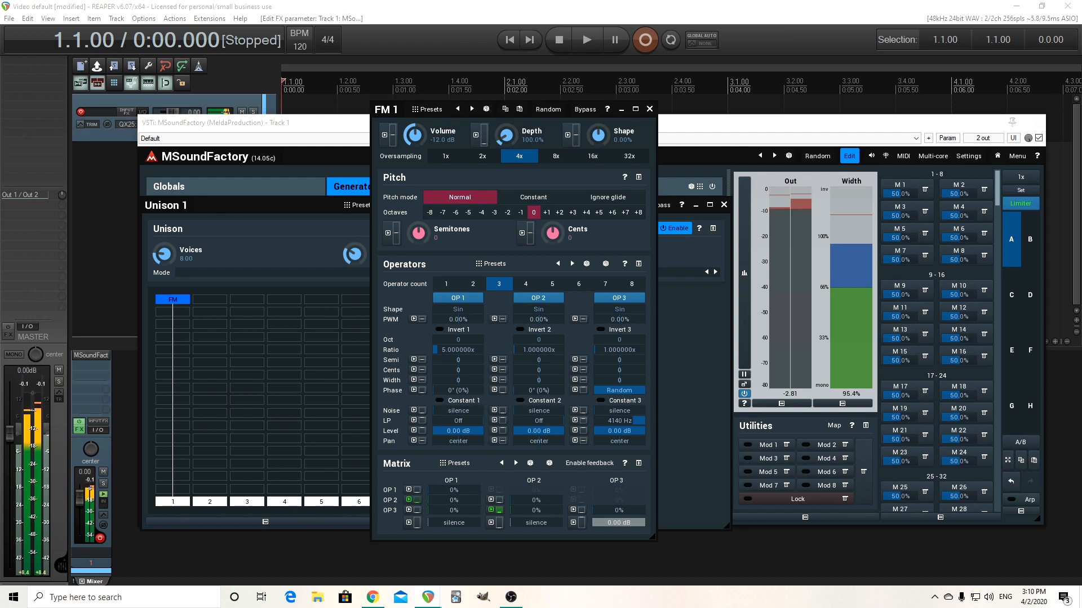
pyautogui.moveTo(638, 422); pyautogui.dragTo(638, 420)
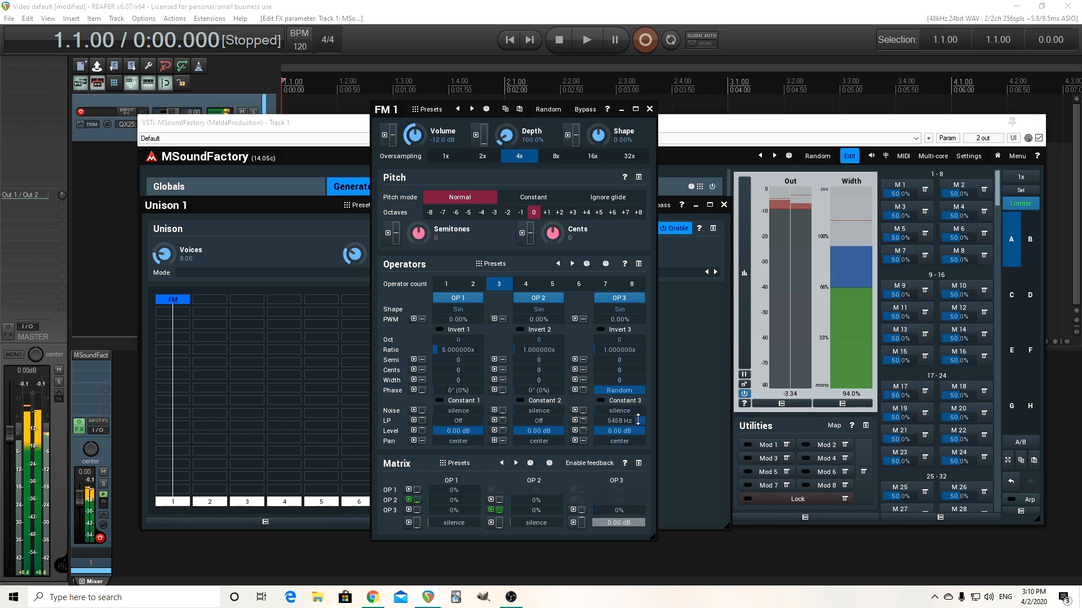
# - Set the ratio of OP 1 back to 2
pyautogui.doubleClick(448, 350)
pyautogui.click(429, 444)
pyautogui.click(433, 487)
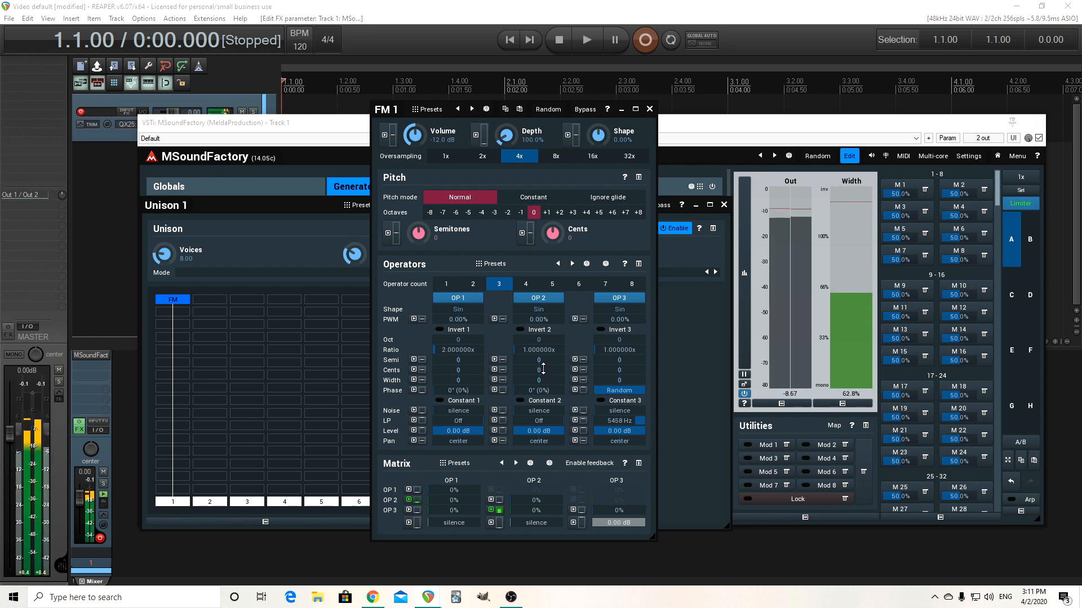
# - Try detuning OP 2 by about +36, +14.40 and +1.60 cents and reset its cents to 0
pyautogui.moveTo(544, 369); pyautogui.dragTo(543, 332)
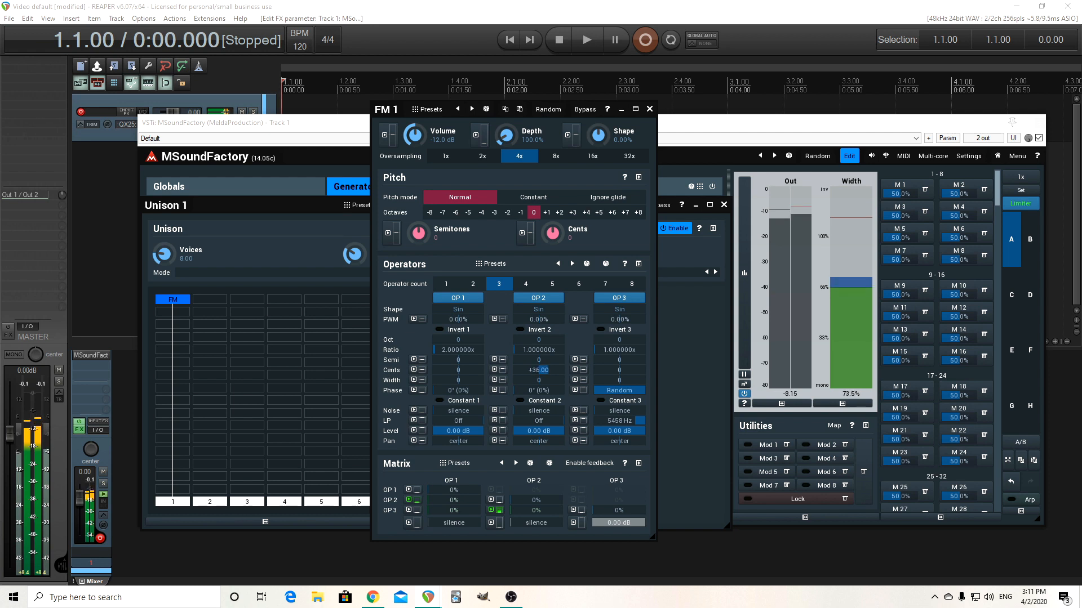
pyautogui.doubleClick(542, 369)
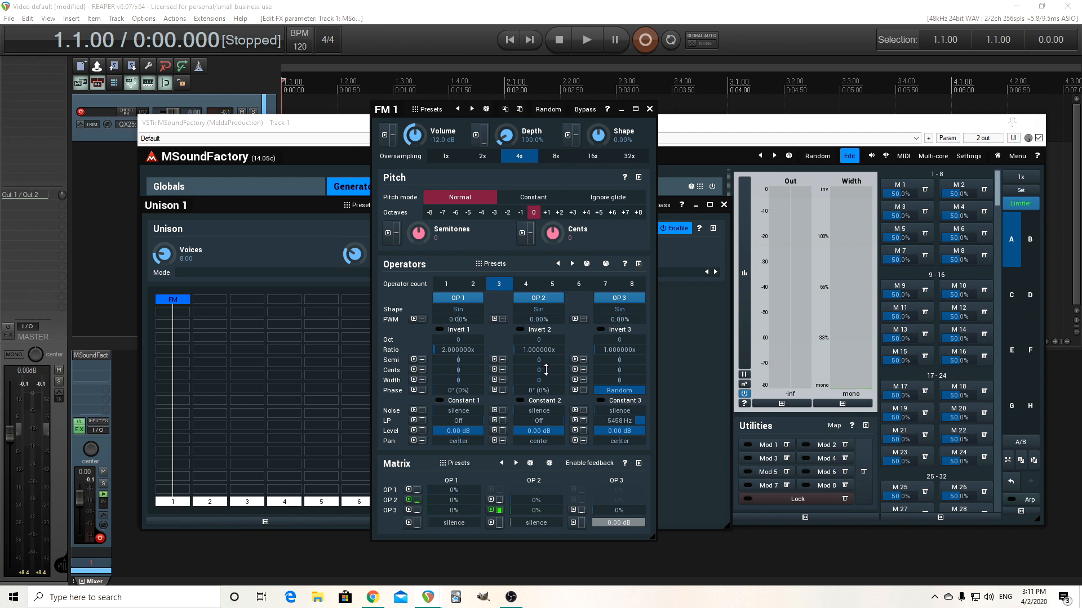
pyautogui.moveTo(546, 370); pyautogui.dragTo(546, 370)
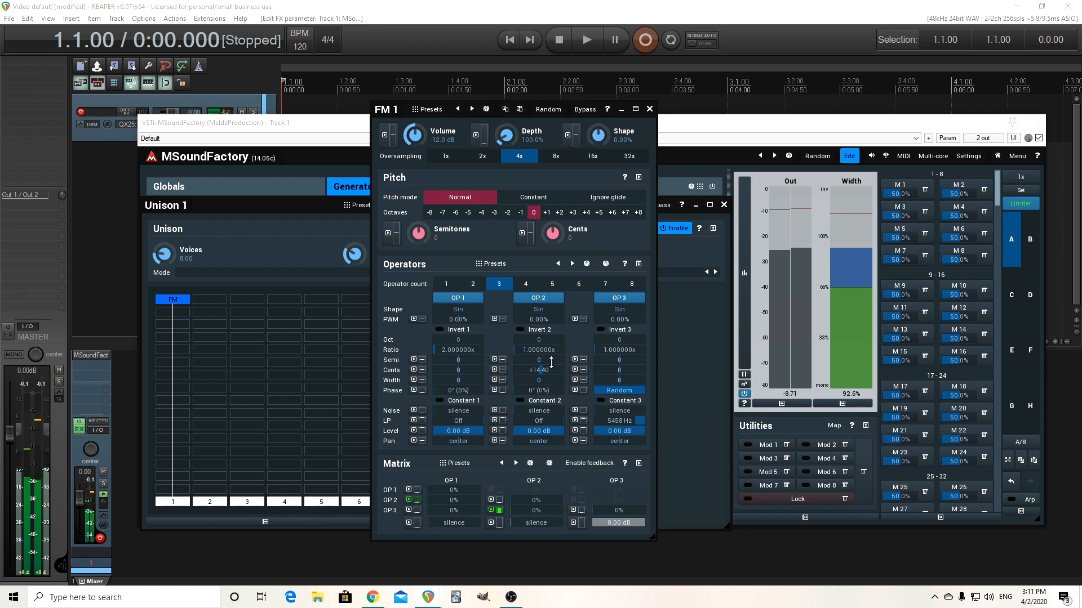
pyautogui.moveTo(550, 366); pyautogui.dragTo(539, 370)
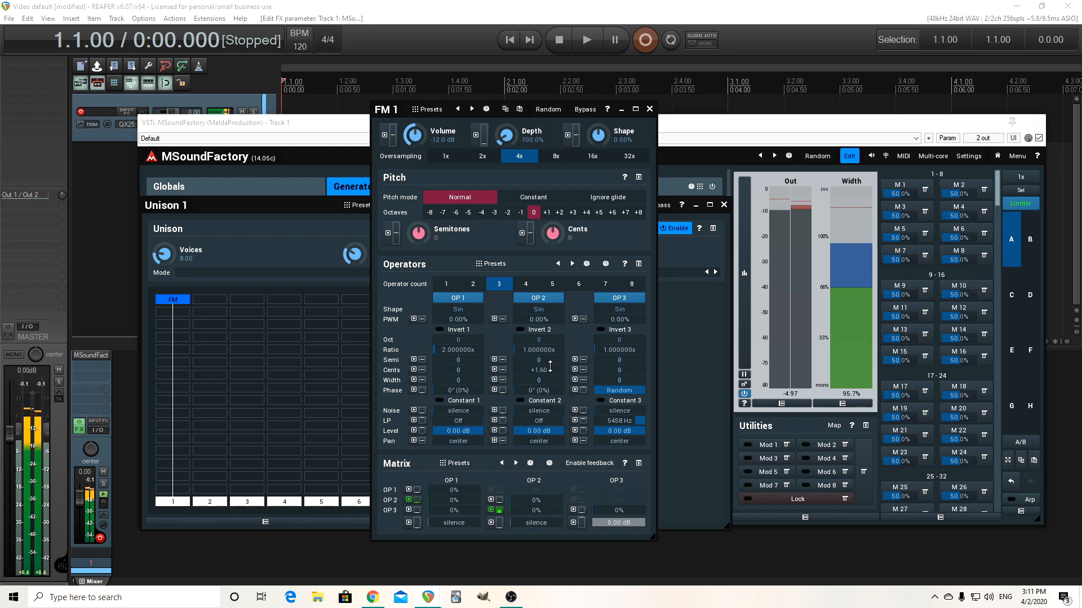
pyautogui.doubleClick(539, 370)
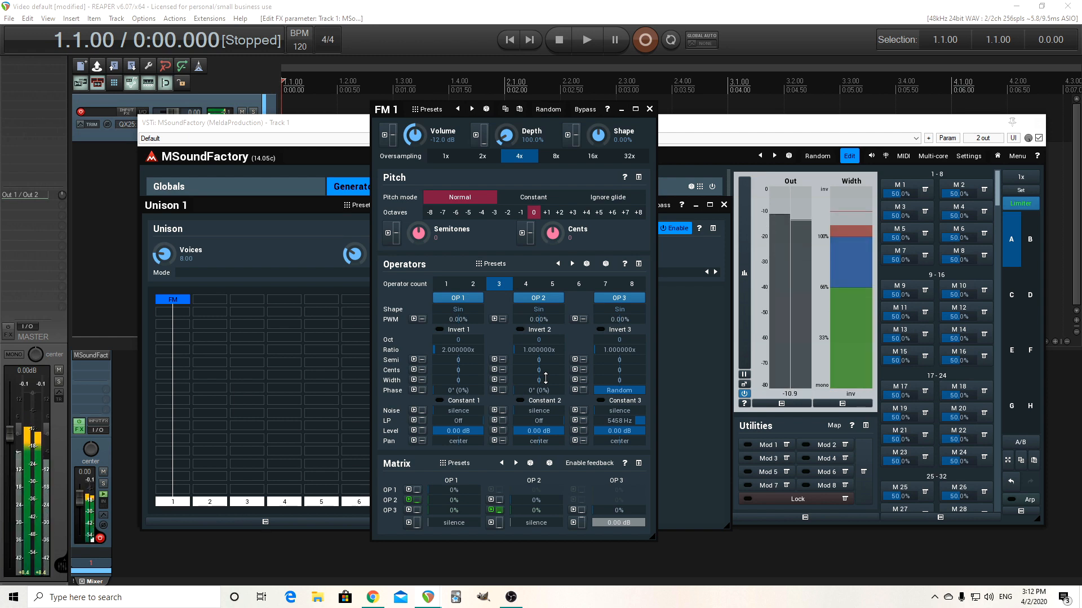
# - Try a width of about -72 on OP 2, reset it and raise the width to about +2.40
pyautogui.moveTo(545, 378); pyautogui.dragTo(545, 450)
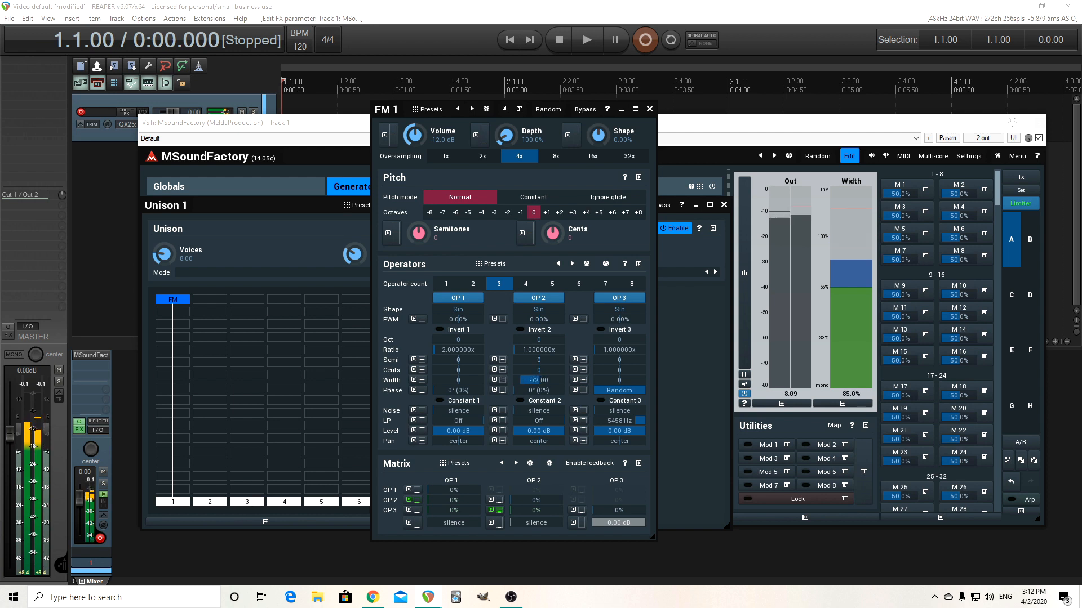
pyautogui.doubleClick(546, 379)
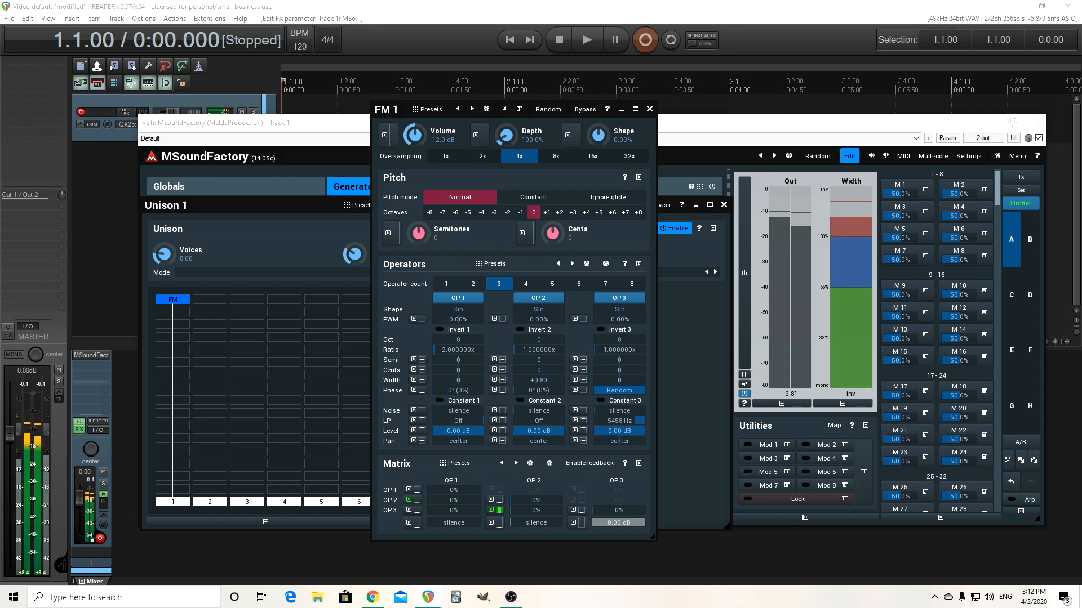
pyautogui.moveTo(546, 378); pyautogui.dragTo(546, 374)
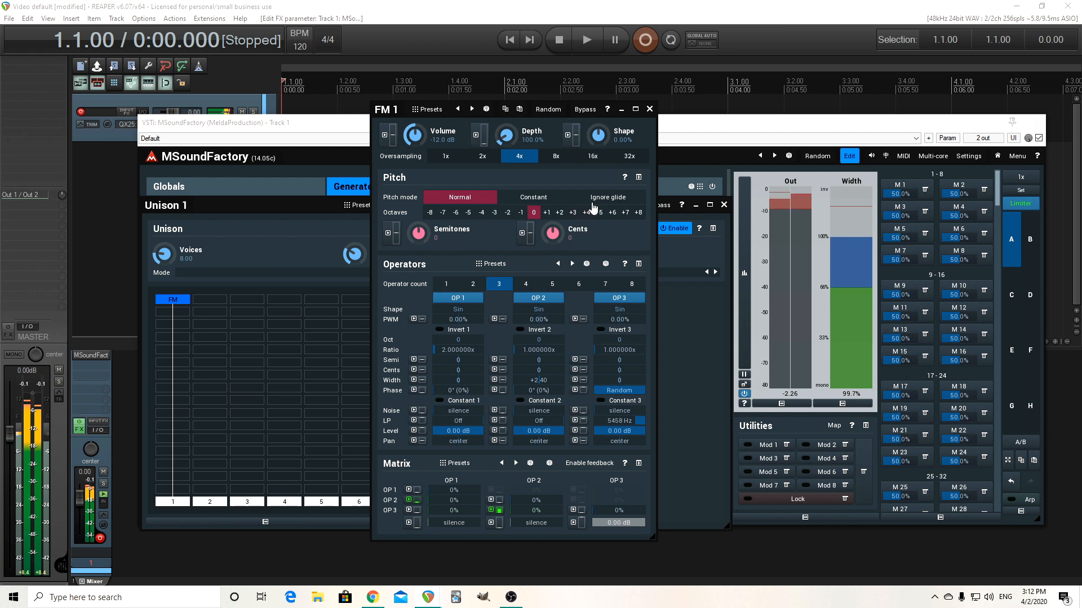
# - Close the separate FM and Unison module windows to return to the Generator view
pyautogui.click(650, 110)
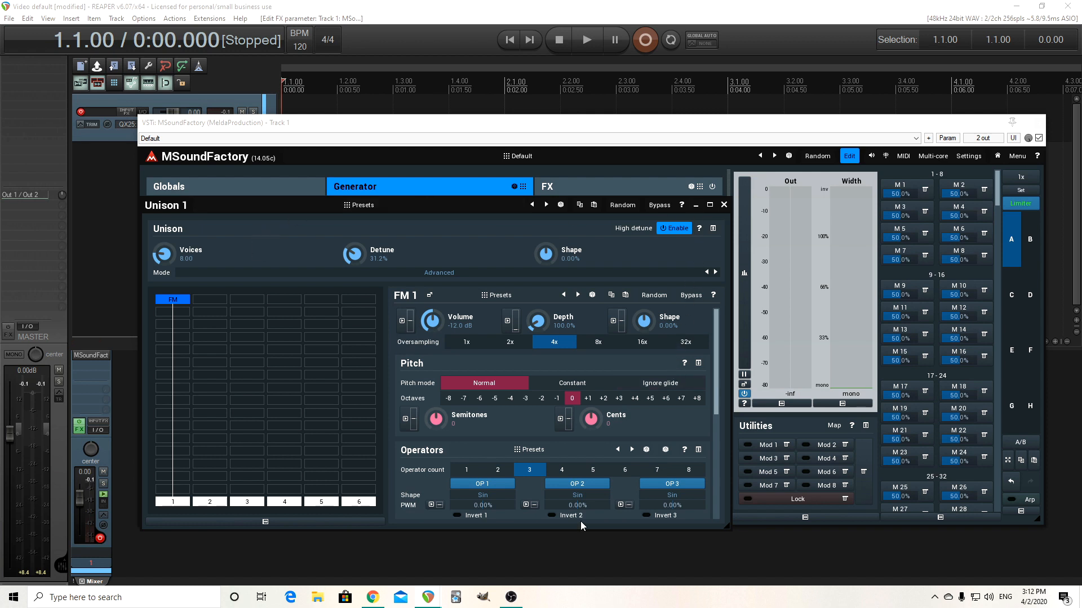
pyautogui.moveTo(717, 376); pyautogui.dragTo(722, 462)
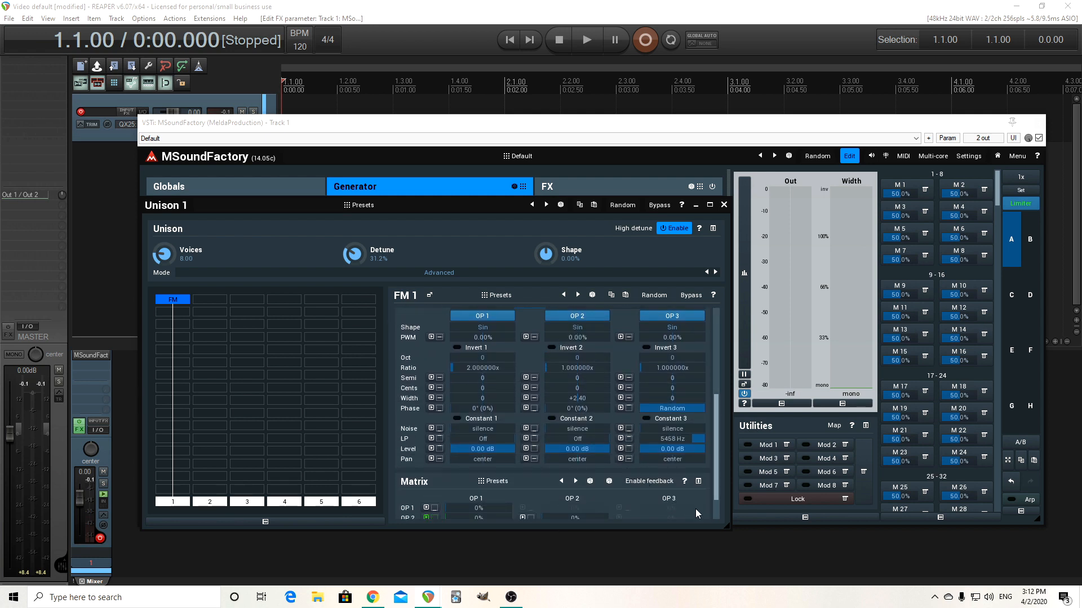
pyautogui.click(724, 205)
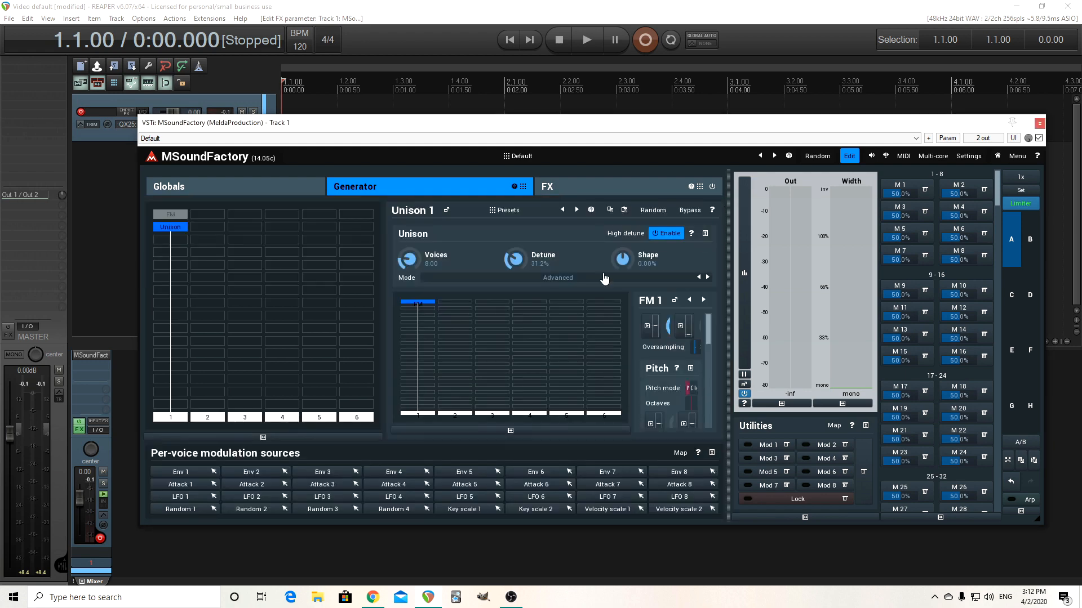